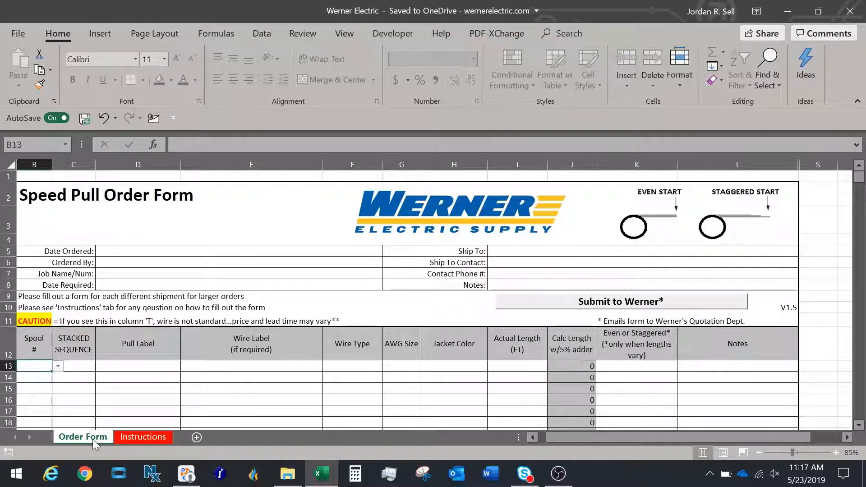
Review the Instructions sheet, covering the order header, the example order body and the Werner Speed Pull Standards.
left_click(135, 437)
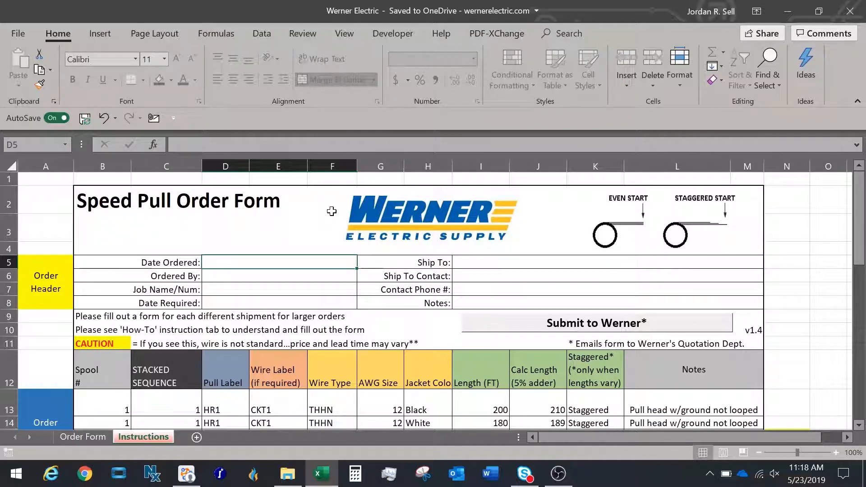
scroll(320, 208, "down", 2)
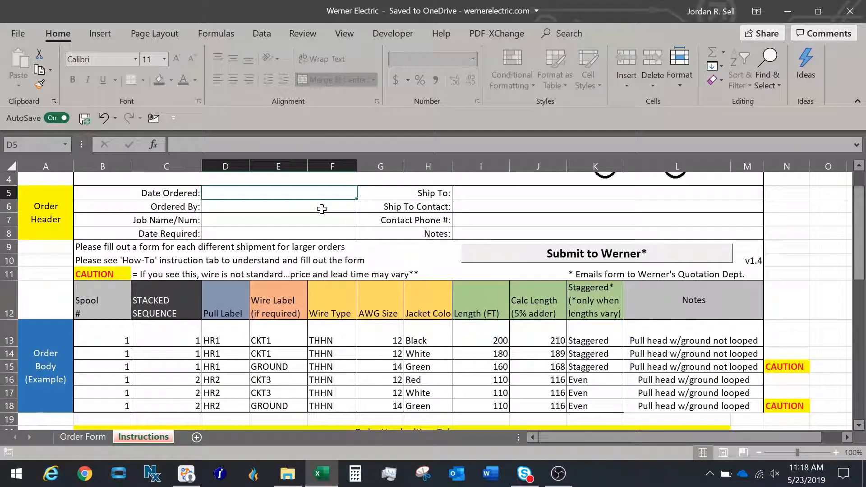
scroll(315, 212, "up", 2)
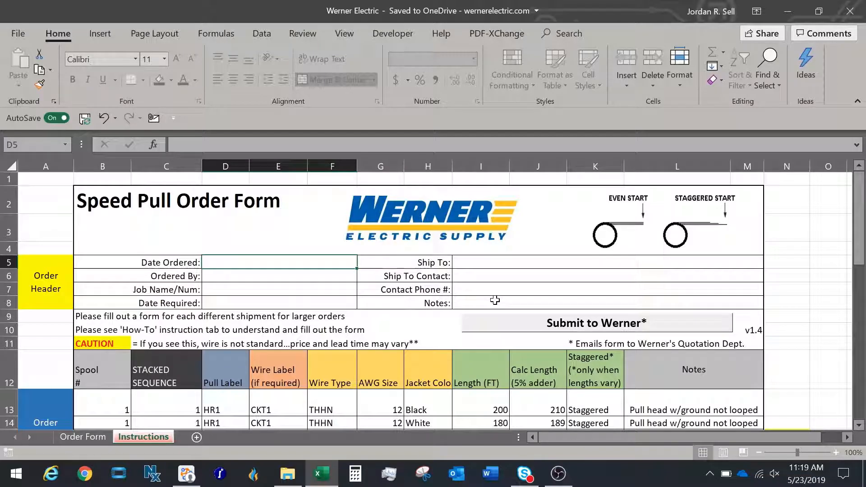
scroll(495, 299, "down", 2)
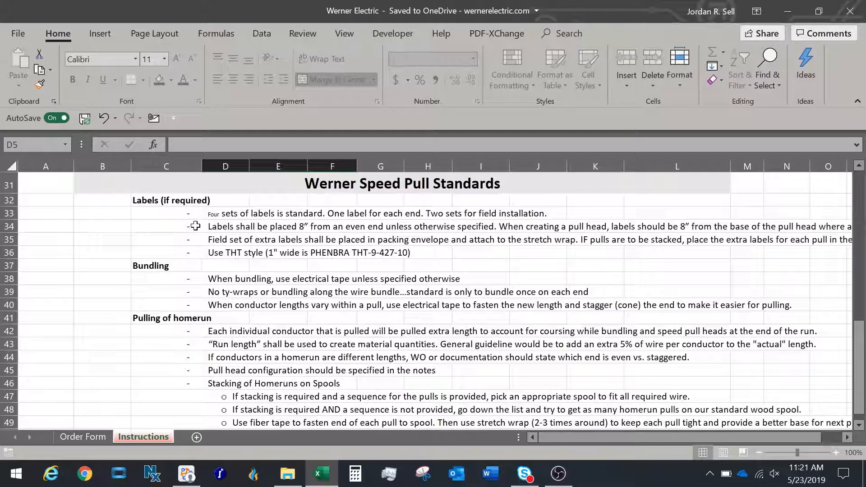
scroll(197, 247, "down", 1)
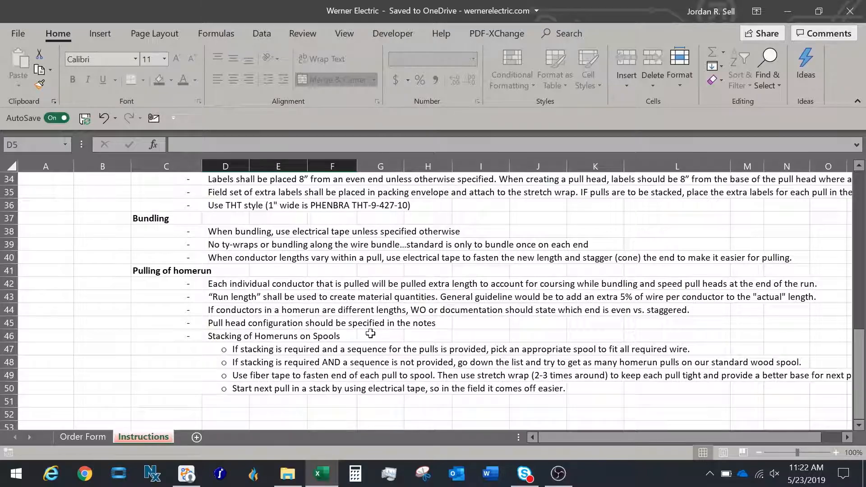
Return to the Order Form sheet and enter spool number 1 in rows 13, 14 and 15.
key("ctrl+Page_Up")
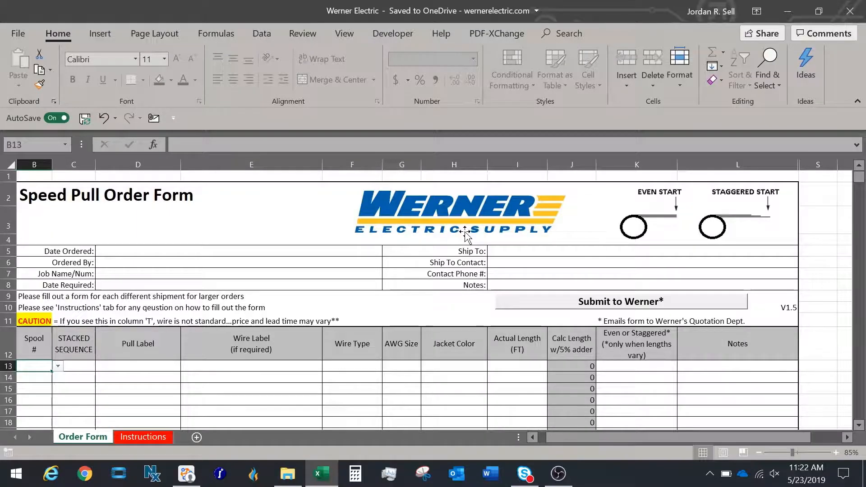
scroll(464, 233, "down", 3)
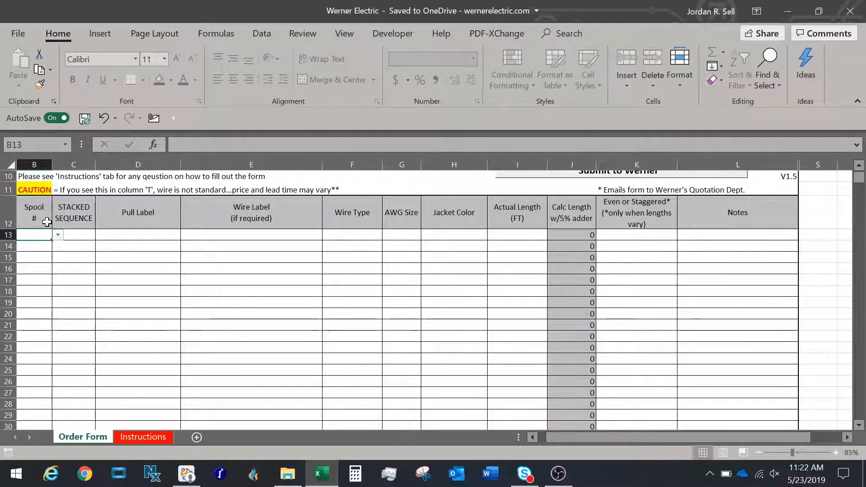
type("1")
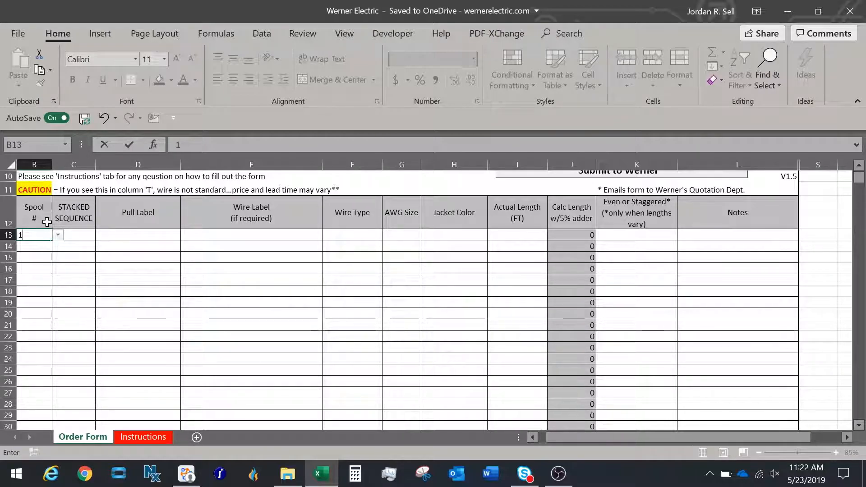
left_click(41, 246)
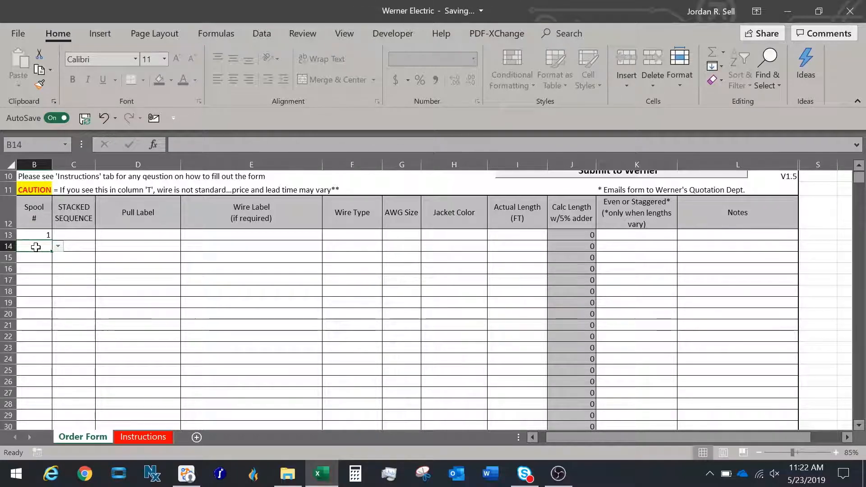
type("1")
key("Return")
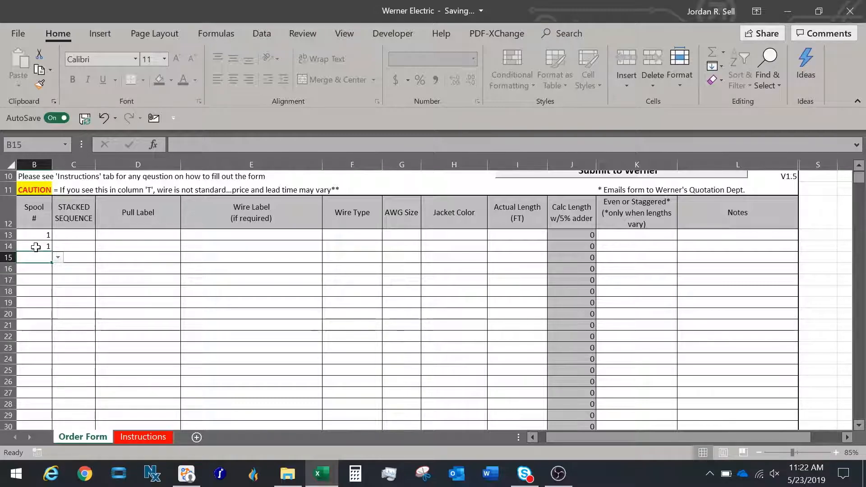
type("1")
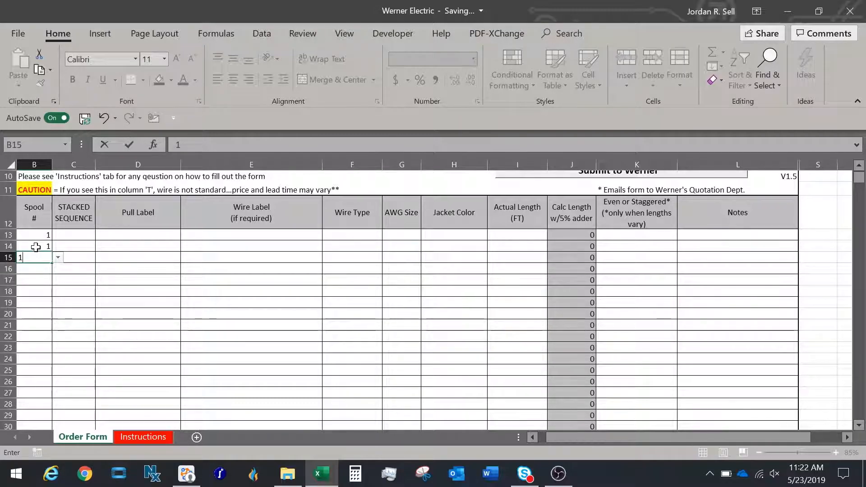
Enter PULL #1 as the Pull Label in row 13 and fill the series down through row 15.
left_click(124, 236)
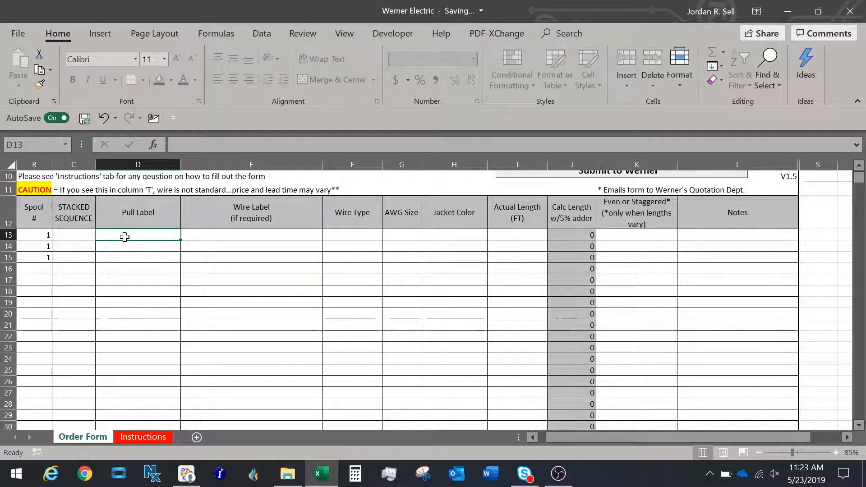
type("PUll Label")
key("BackSpace")
key("BackSpace")
key("BackSpace")
key("BackSpace")
type("LL #1")
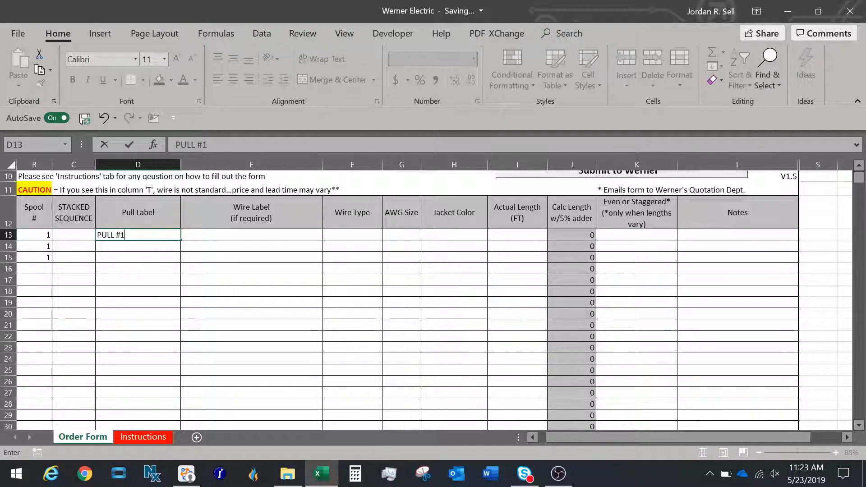
left_click(171, 235)
left_click_drag(180, 240, 179, 257)
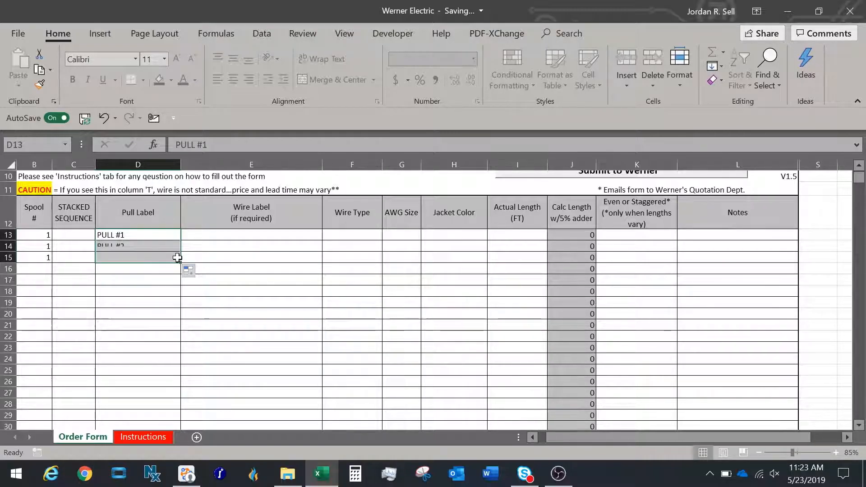
Enter the Wire Label "Cicuit 1" in row 13 and fill the series down to row 14.
left_click(199, 235)
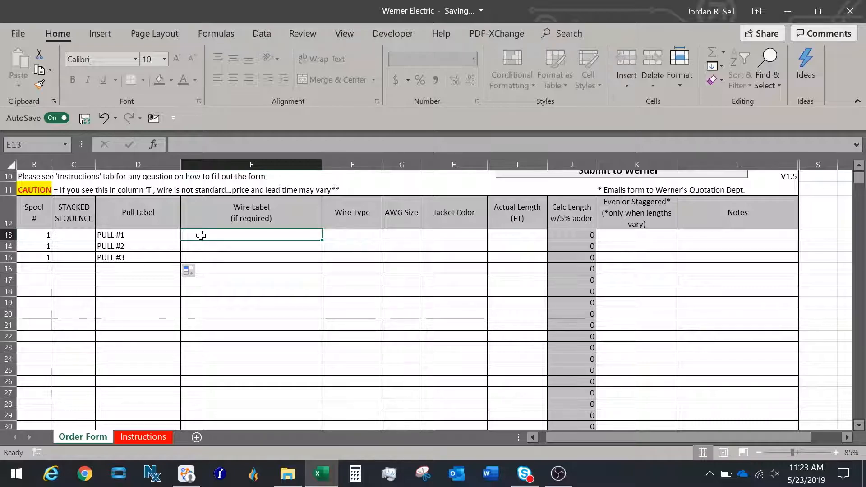
type("C")
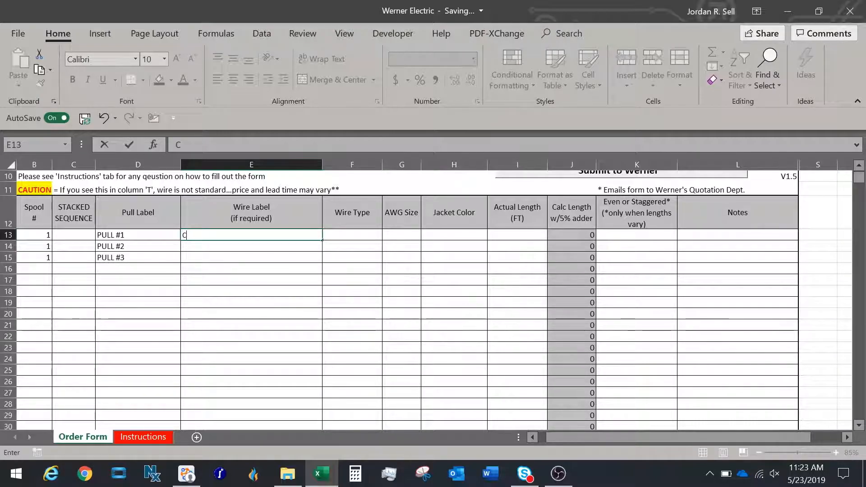
type("icuit 1")
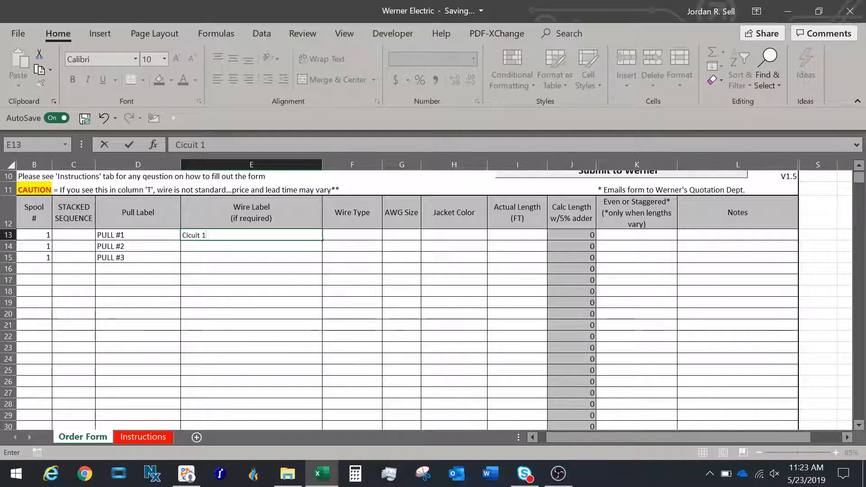
key("Return")
left_click(247, 235)
left_click_drag(323, 239, 324, 252)
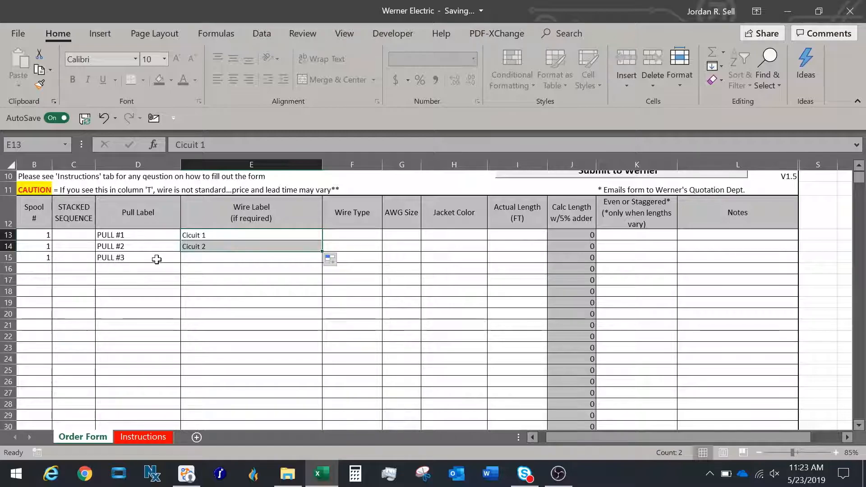
left_click(211, 260)
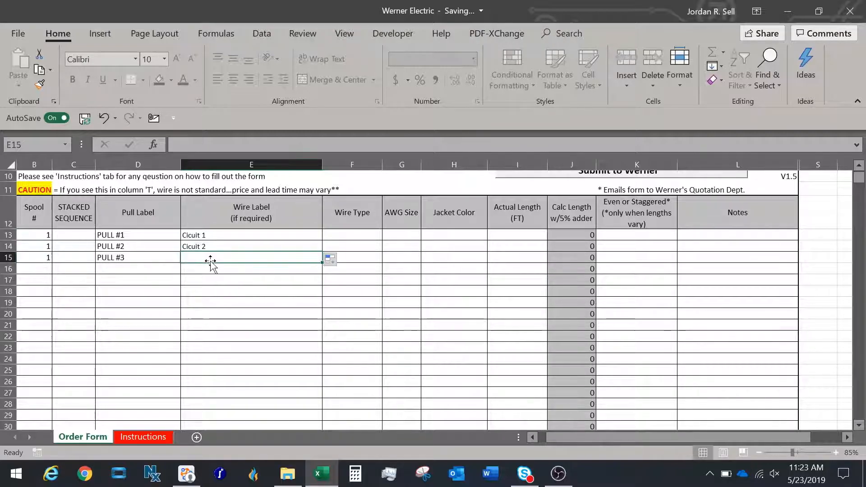
Choose THHN STR as the Wire Type in row 13 and copy it down through row 15.
left_click(354, 236)
left_click(389, 235)
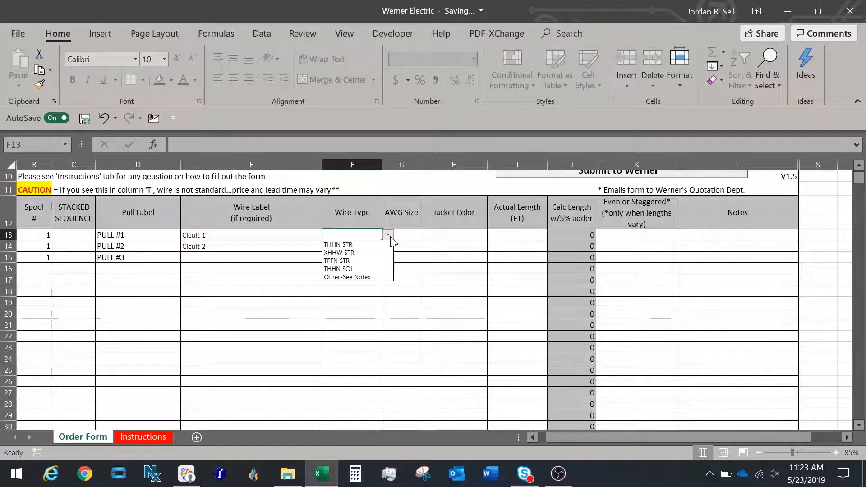
left_click(385, 243)
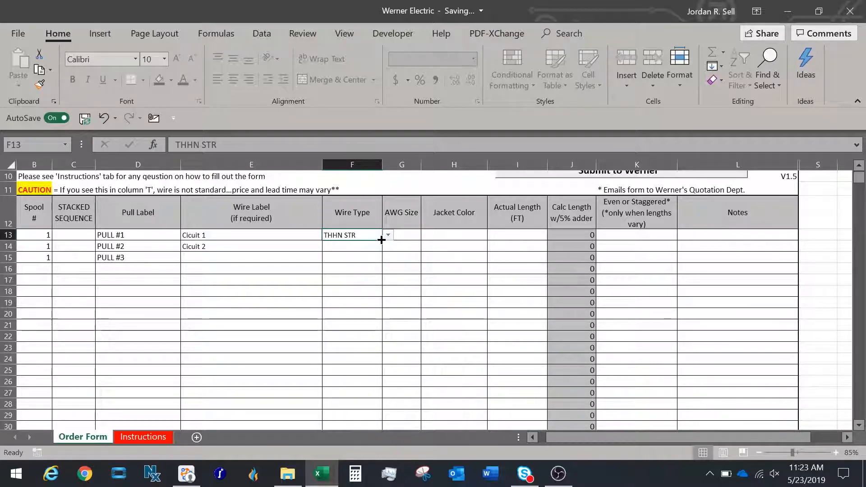
left_click_drag(381, 240, 383, 257)
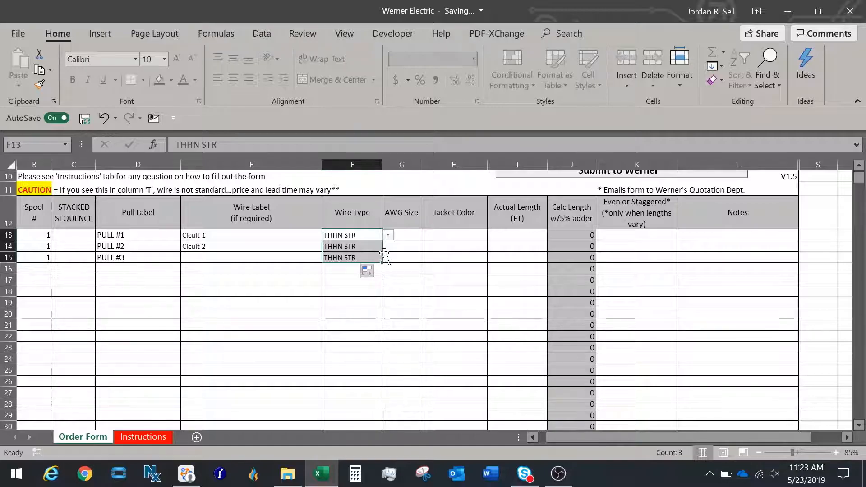
Enter an AWG Size of 12 in row 13 and copy it down through row 15.
left_click(395, 234)
type("12")
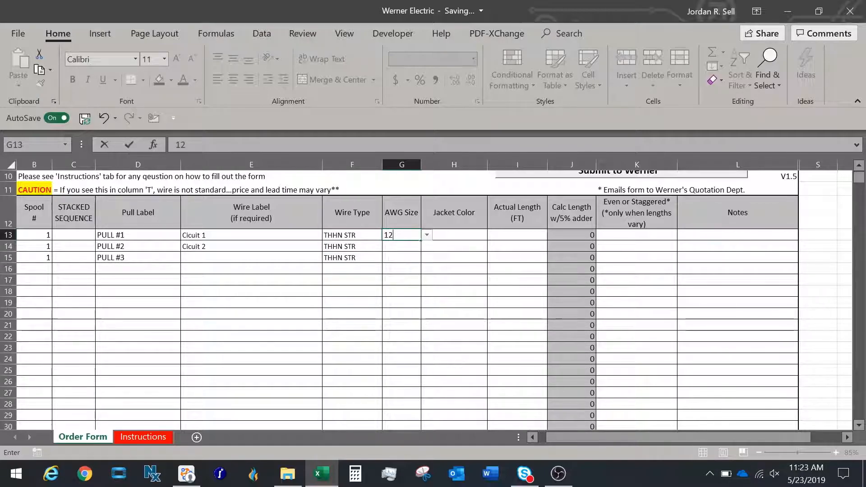
key("Return")
left_click(414, 236)
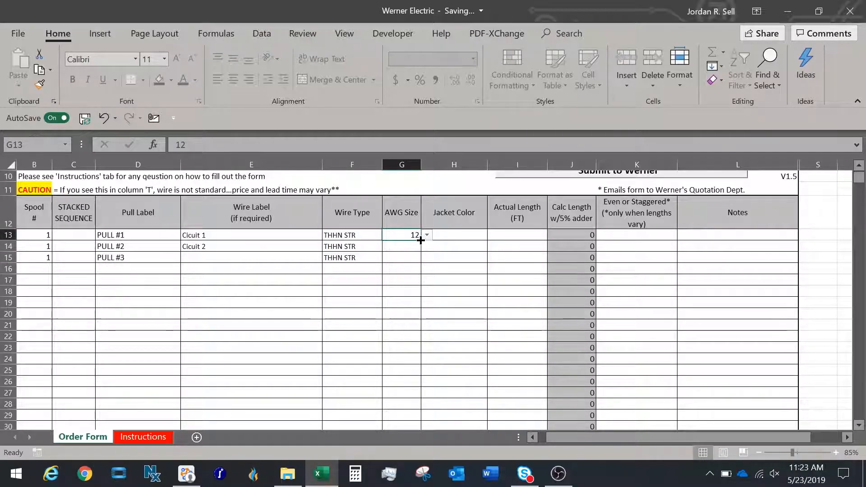
left_click_drag(421, 241, 420, 263)
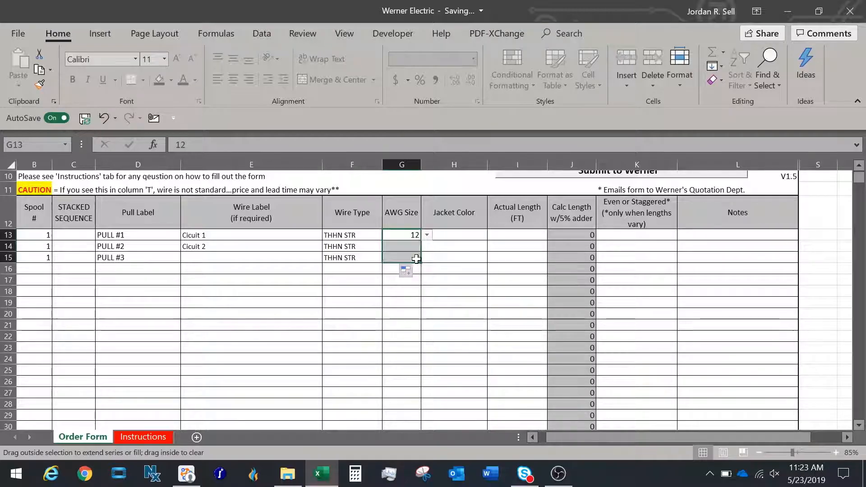
Set the Jacket Color to BLACK in row 13, WHITE in row 14 and GREEN in row 15.
left_click(467, 233)
left_click(493, 235)
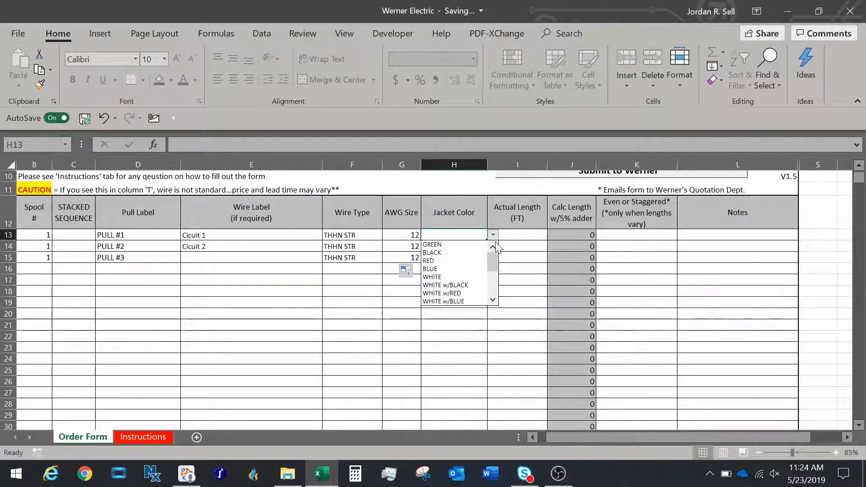
left_click_drag(493, 254, 491, 255)
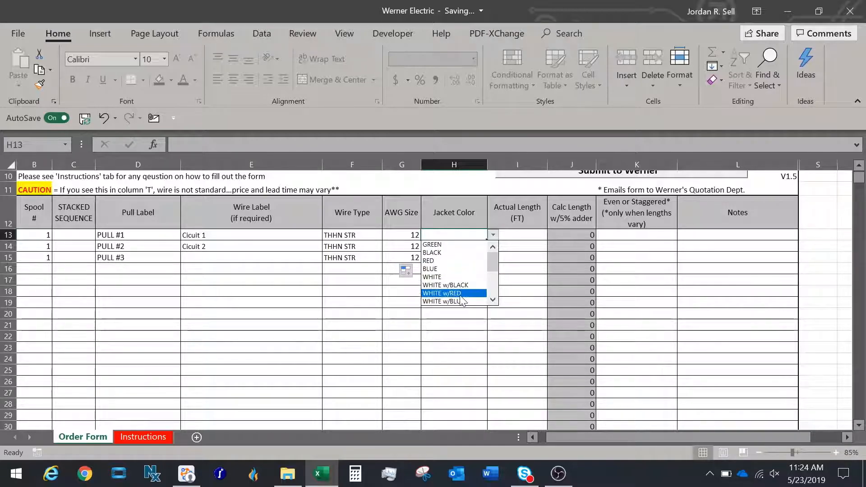
left_click(463, 253)
left_click(474, 247)
left_click(493, 247)
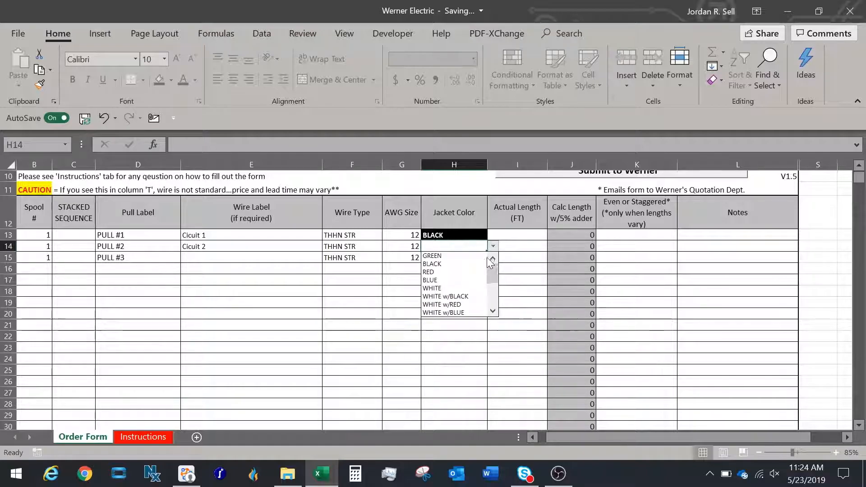
key("Escape")
left_click(470, 258)
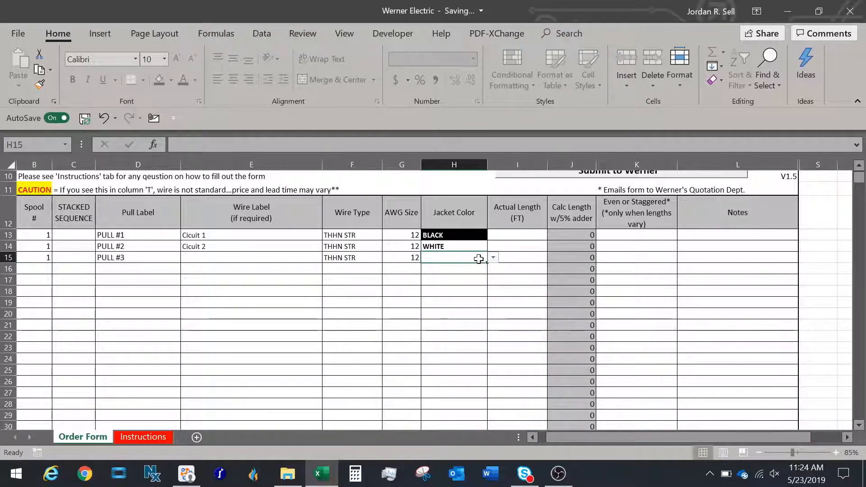
left_click(493, 258)
left_click(456, 266)
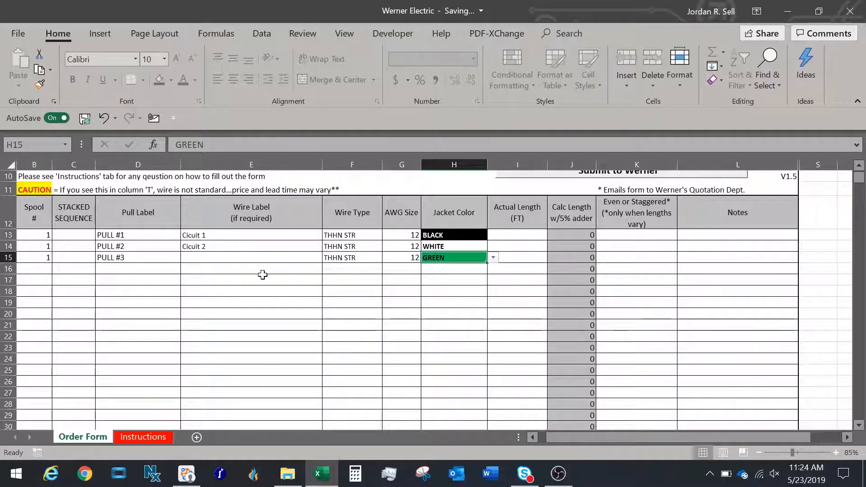
Enter an Actual Length of 100 ft in row 13 and copy it down through row 15.
left_click(513, 235)
type("100")
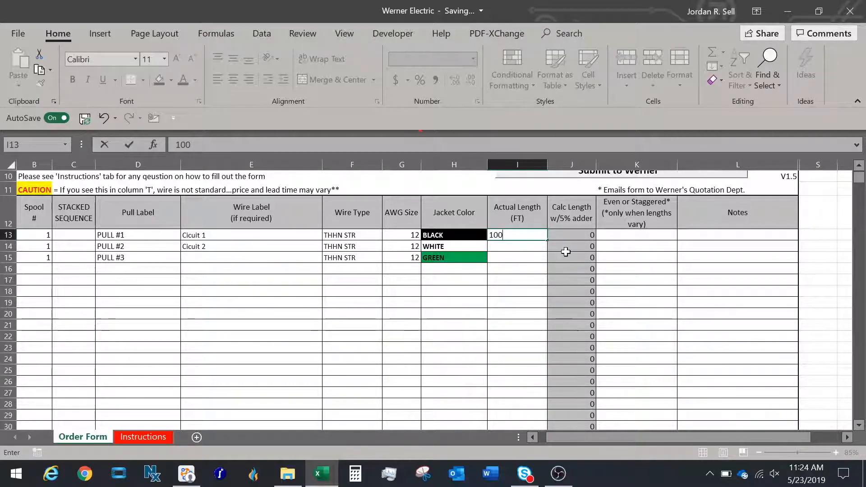
left_click(511, 249)
left_click(535, 235)
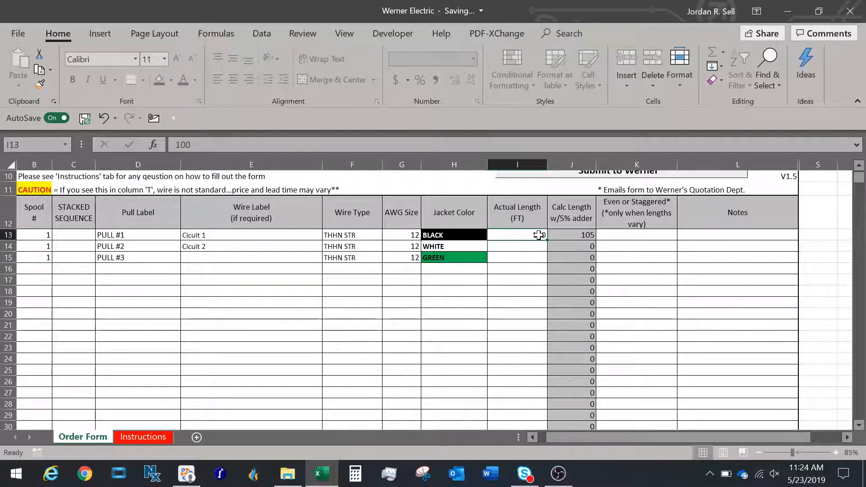
left_click_drag(544, 240, 548, 260)
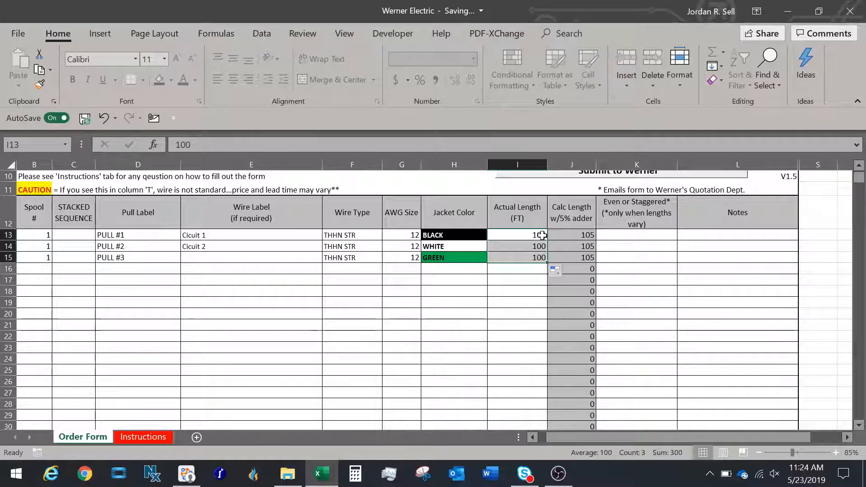
left_click(623, 235)
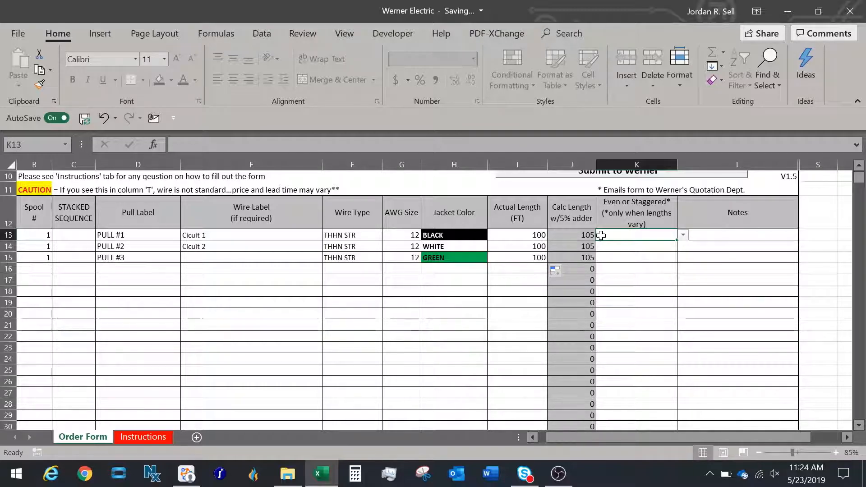
left_click(700, 235)
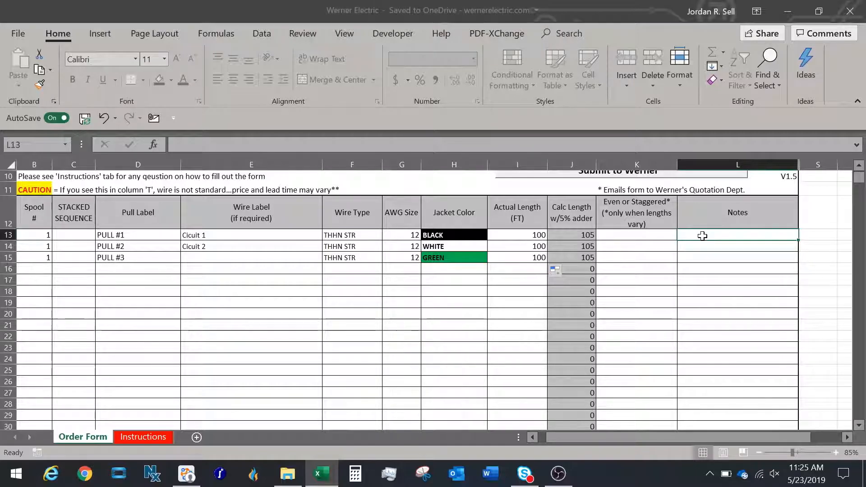
Enter the note "Pull Head" in row 13 and copy it down through row 15.
type("Pull Head")
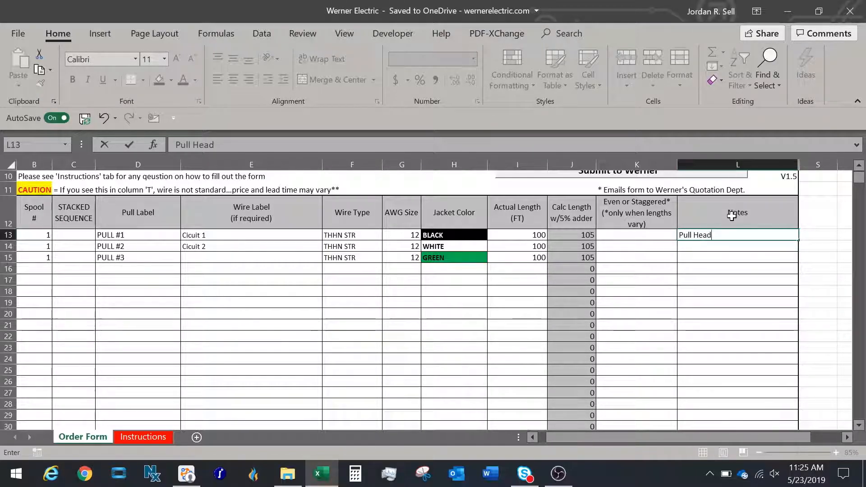
left_click(729, 253)
left_click(734, 234)
left_click_drag(799, 241, 796, 259)
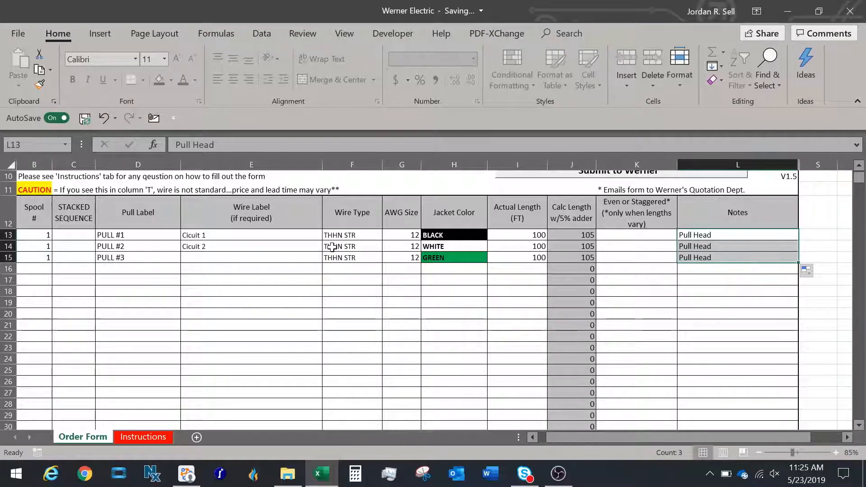
left_click(228, 304)
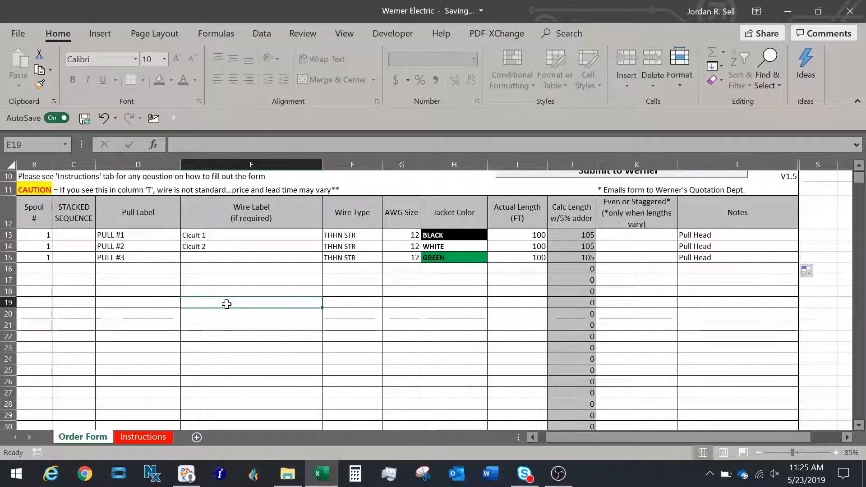
Enter Spool # 2 in row 17 and copy it down through row 22.
scroll(202, 293, "down", 1)
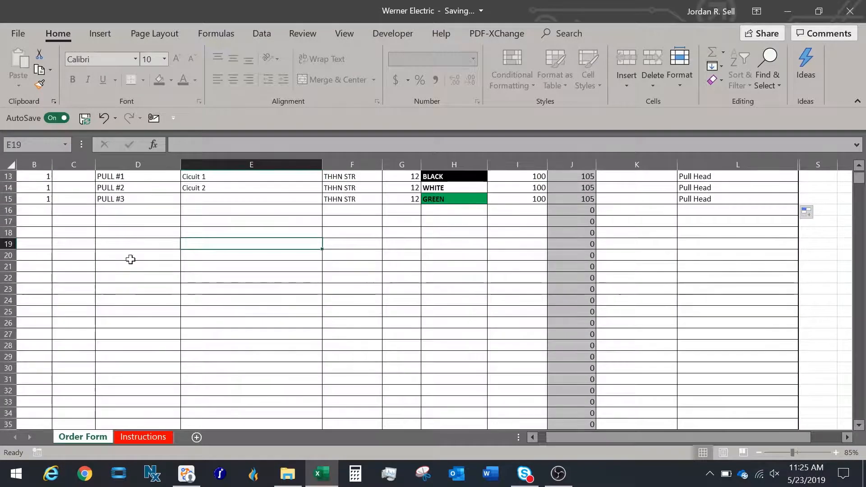
scroll(44, 221, "up", 1)
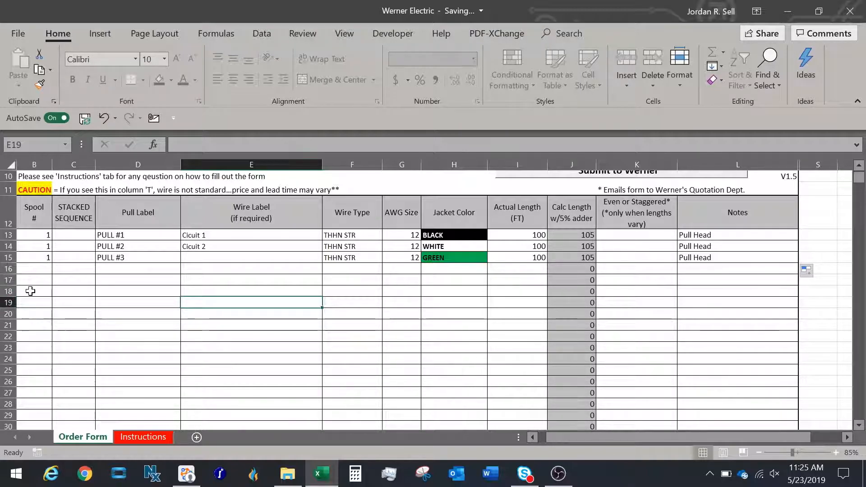
left_click(35, 278)
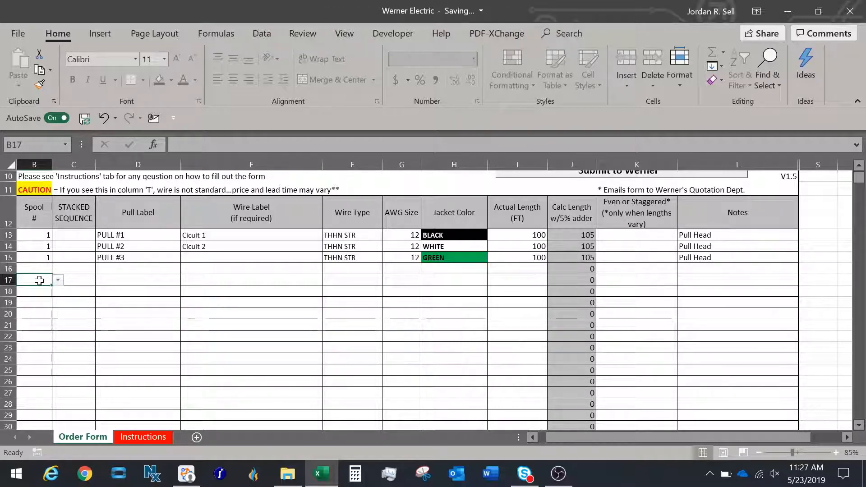
type("2")
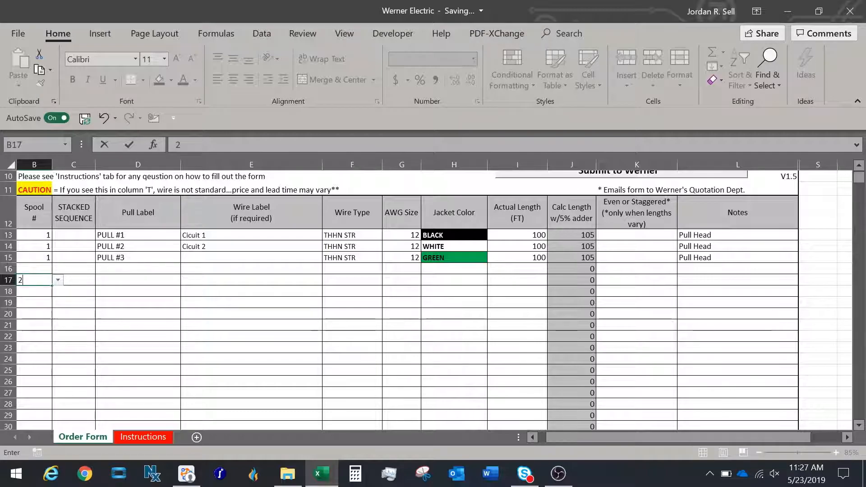
left_click(64, 291)
left_click(44, 279)
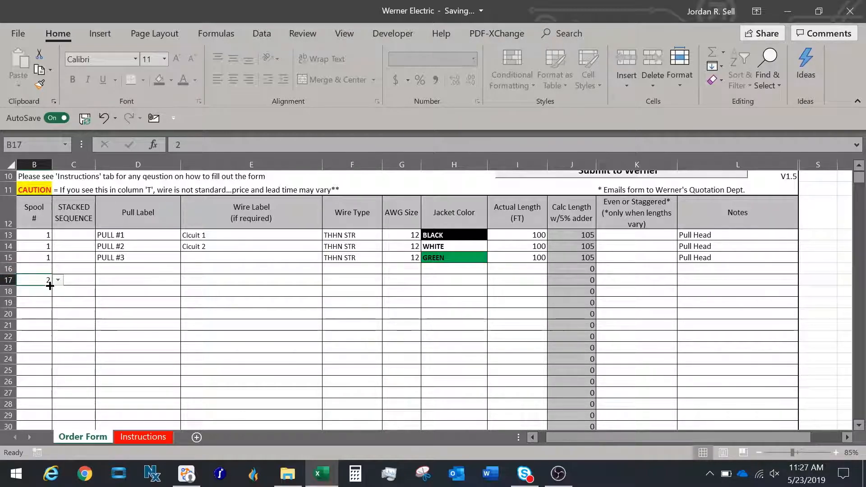
left_click_drag(51, 285, 48, 339)
Set the Stacked Sequence to 1 in rows 17 through 19 and to 2 in rows 20 through 22.
left_click(84, 280)
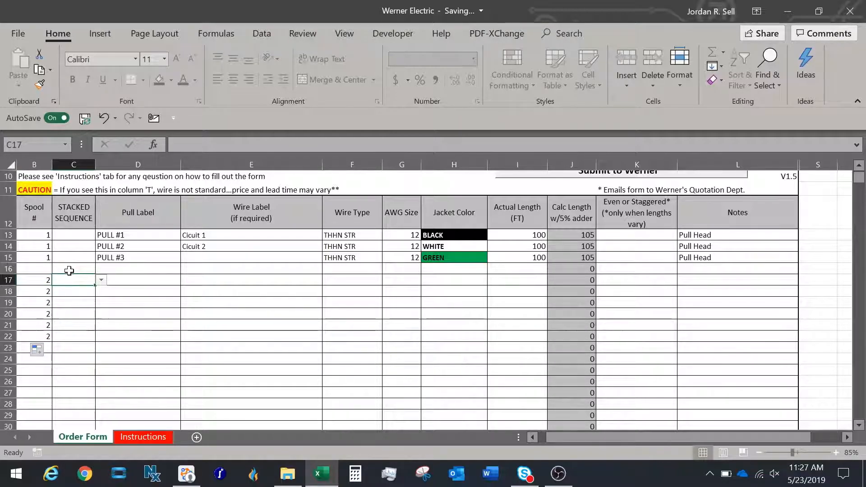
type("1")
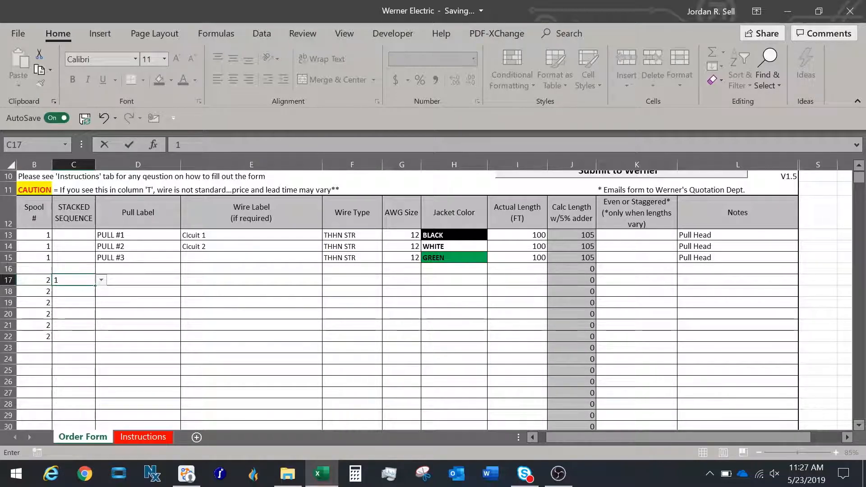
left_click(86, 280)
left_click_drag(95, 285, 95, 307)
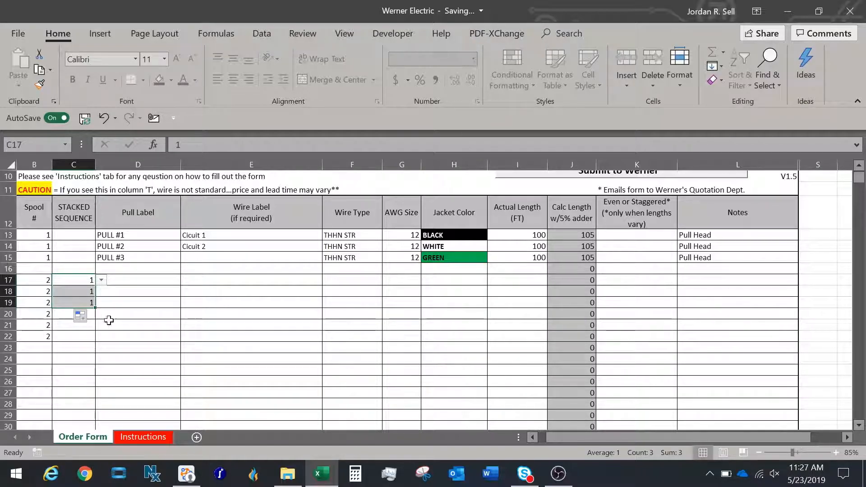
left_click(70, 314)
type("2")
left_click(131, 351)
left_click(82, 314)
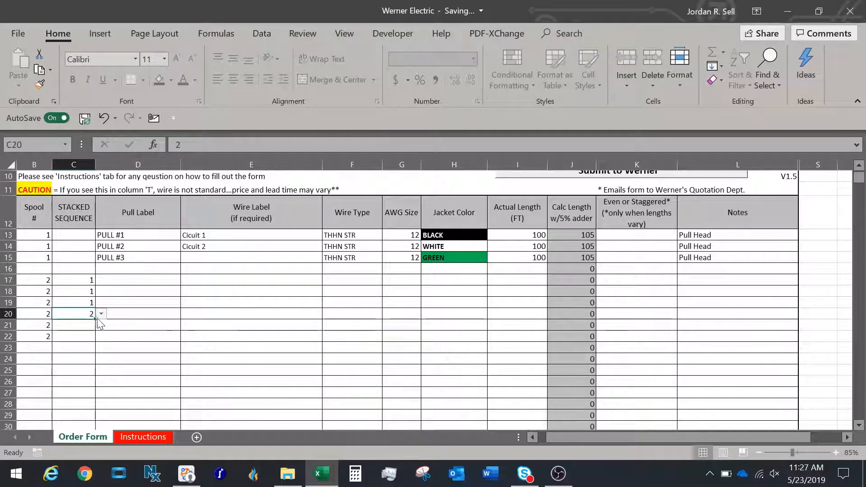
left_click_drag(96, 319, 96, 342)
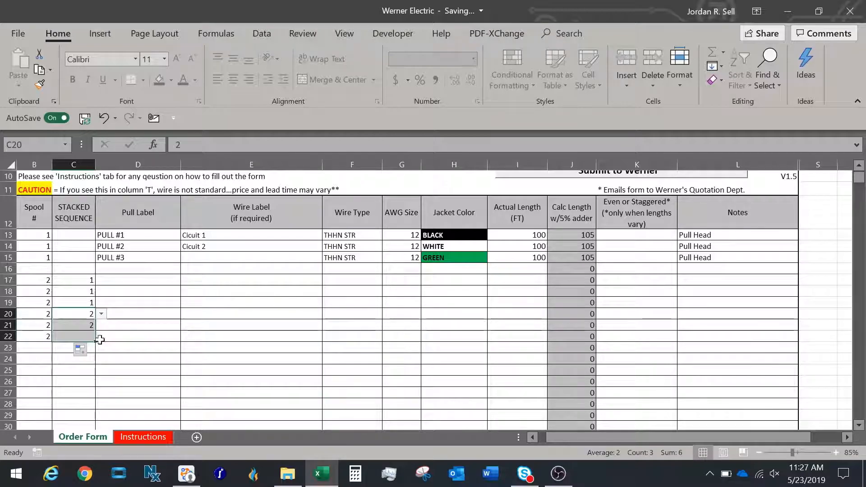
Enter the Pull Label PULL A in rows 17 through 19 and PULL B in rows 20 through 22.
left_click(119, 281)
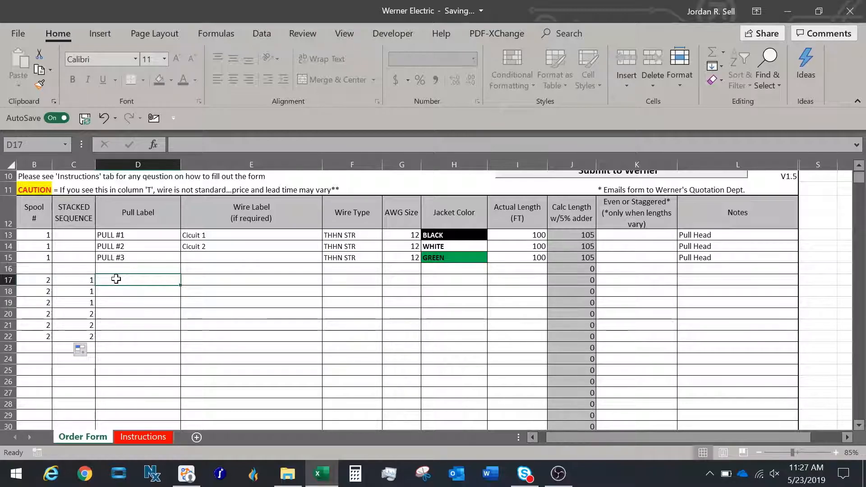
type("P")
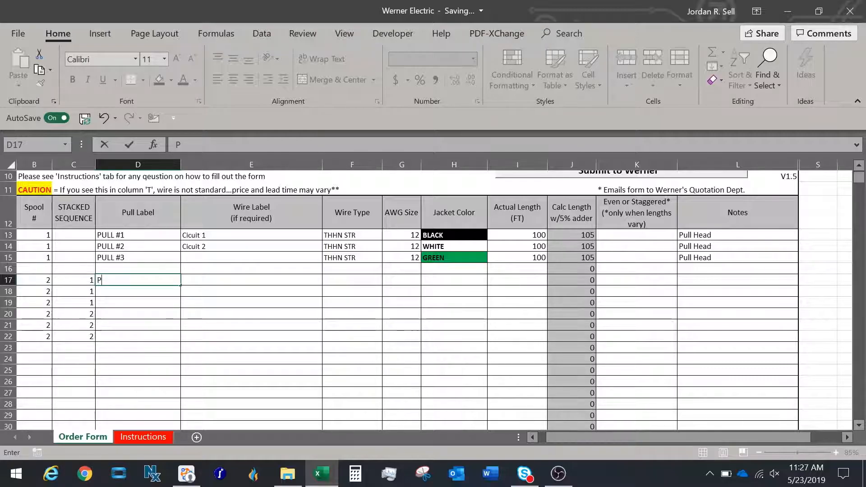
type("ULL A")
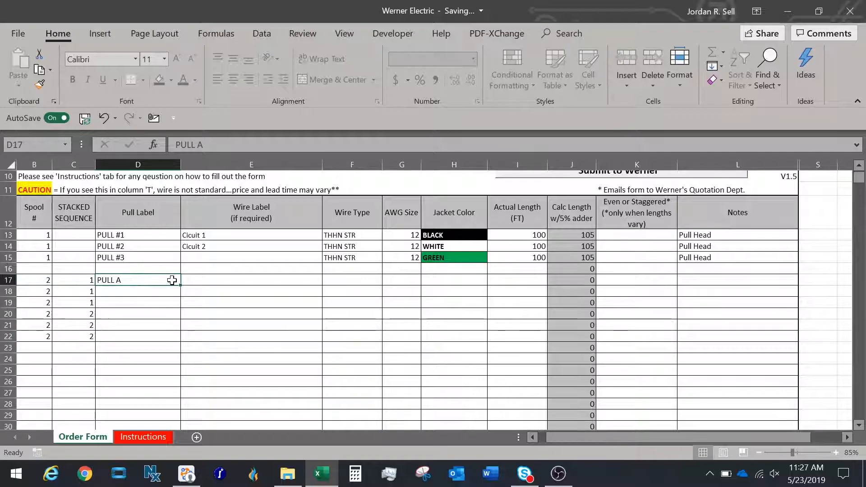
left_click_drag(180, 285, 180, 314)
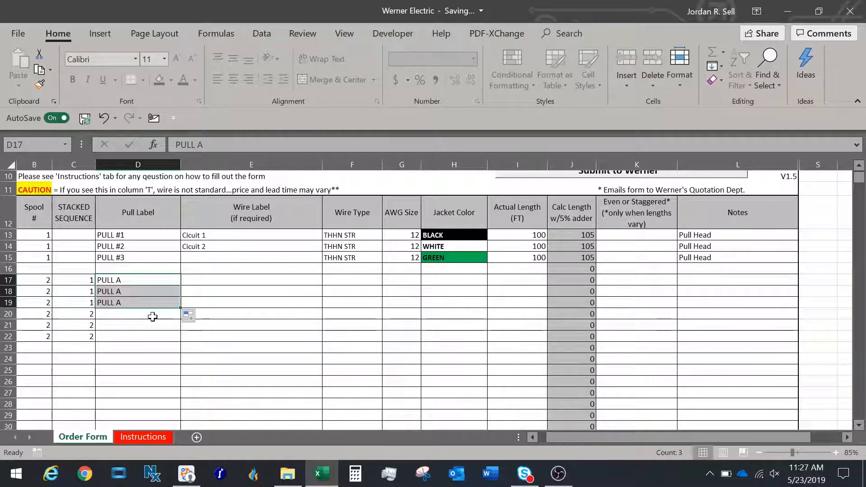
left_click(150, 315)
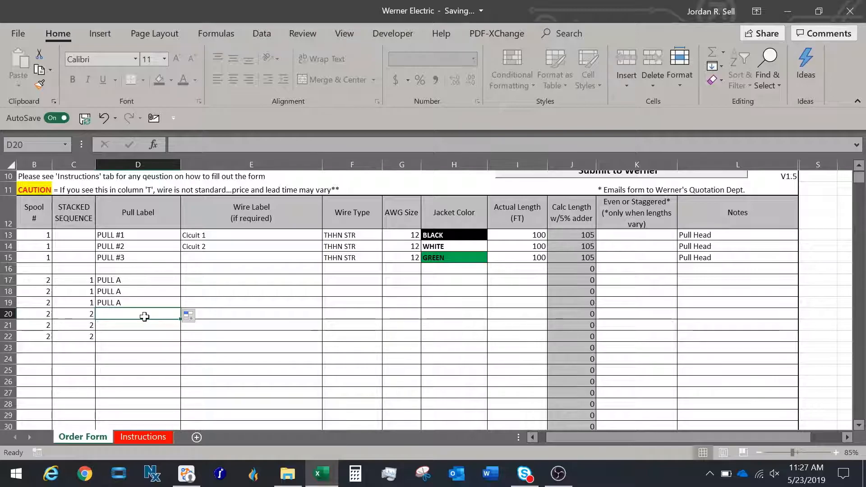
type("PULL A")
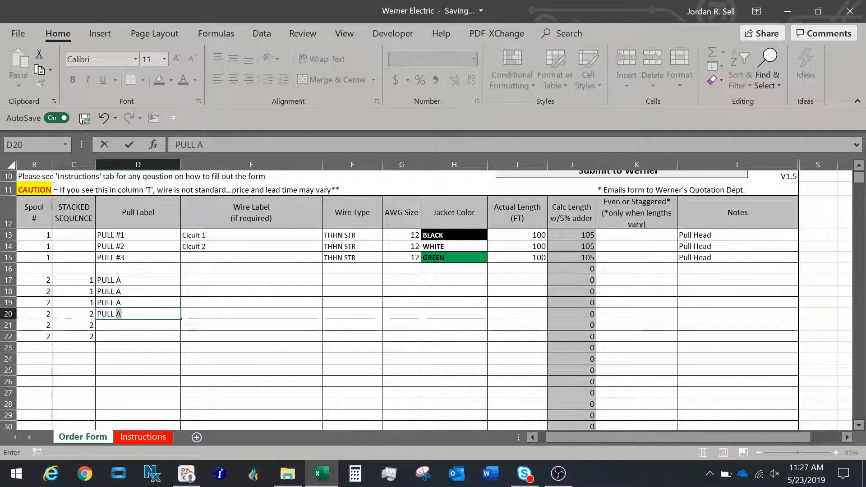
left_click(151, 352)
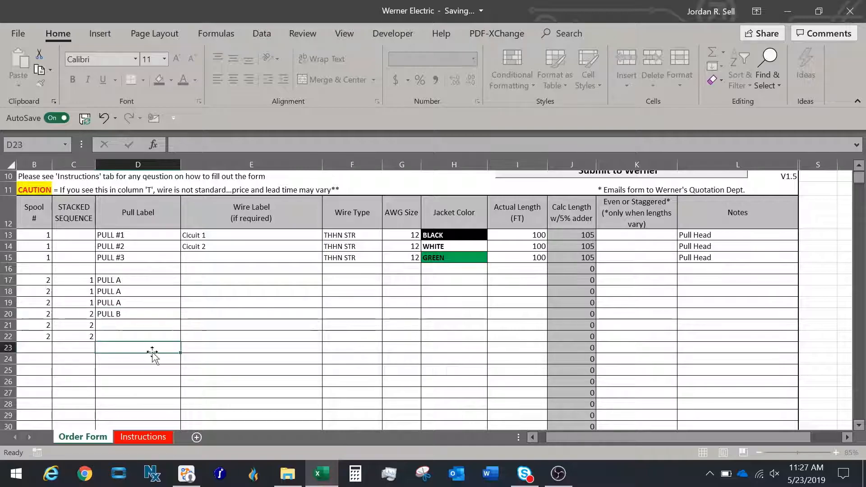
left_click(154, 313)
left_click_drag(180, 319, 180, 342)
Enter the Wire Label "Circuit 5" in rows 17 and 18, leaving row 19 blank.
left_click(196, 279)
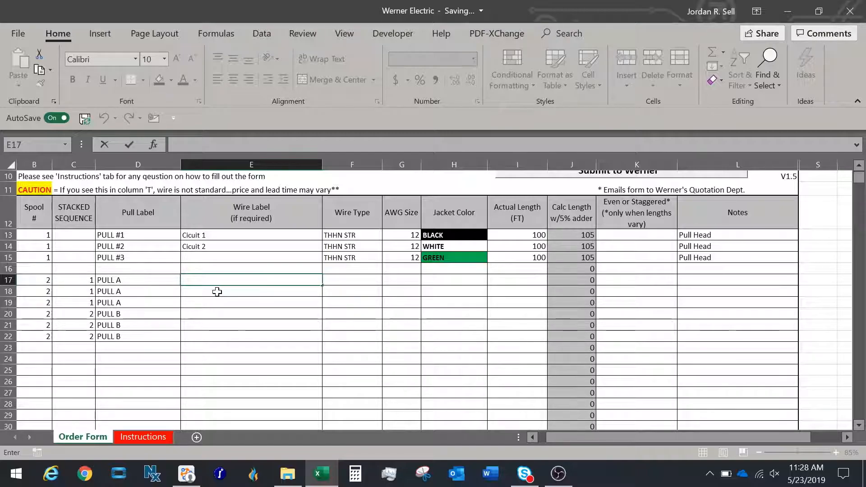
type("Circuit ")
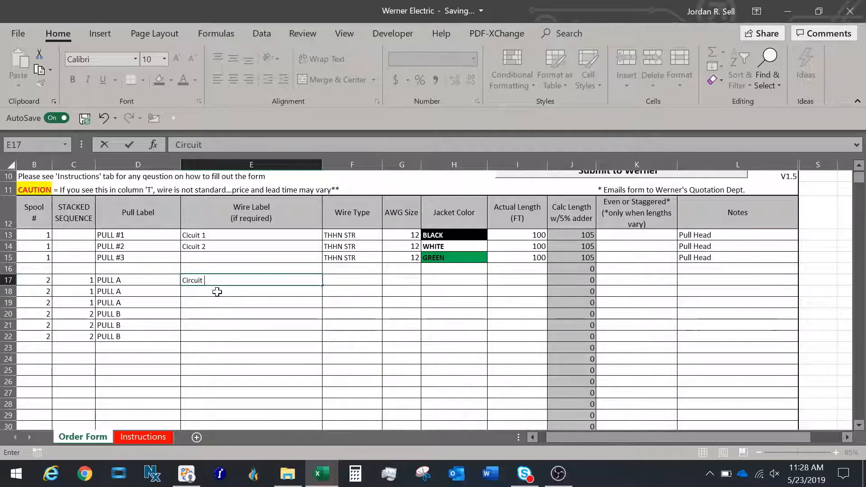
type("5")
key("Return")
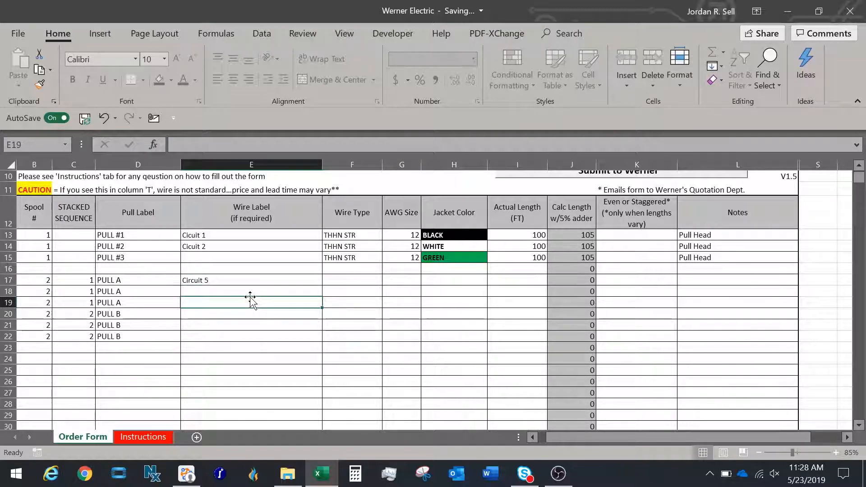
left_click(289, 280)
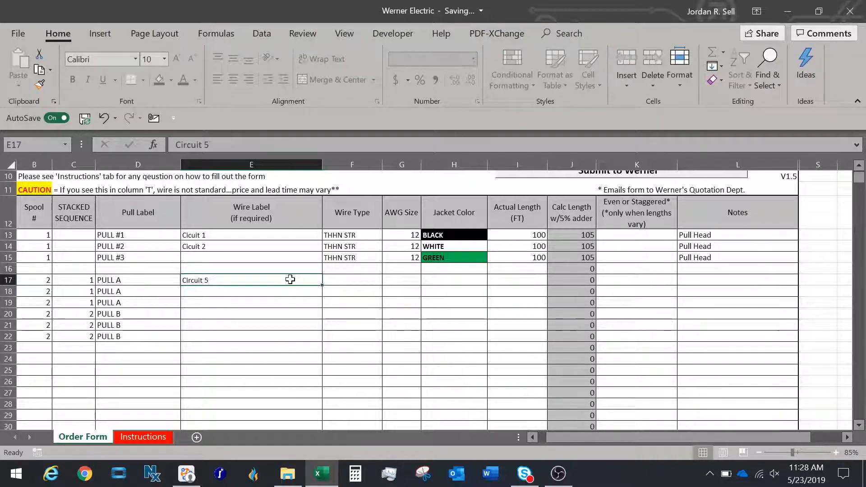
left_click(288, 291)
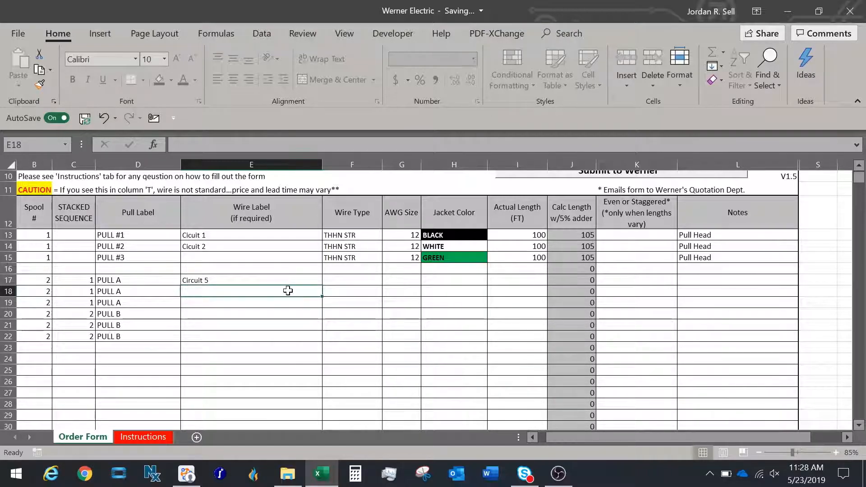
type("Circuit 5")
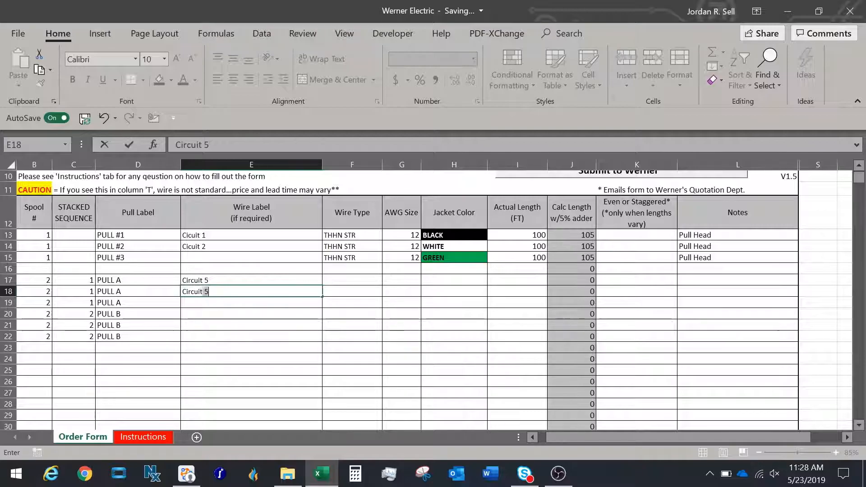
left_click(255, 302)
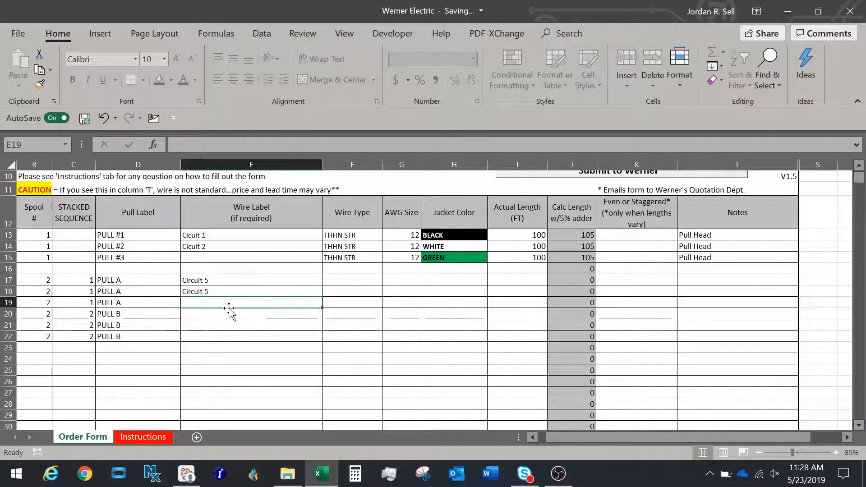
Enter the Wire Label "Circuit 7" in rows 20 and 21, leaving row 22 blank.
left_click(201, 313)
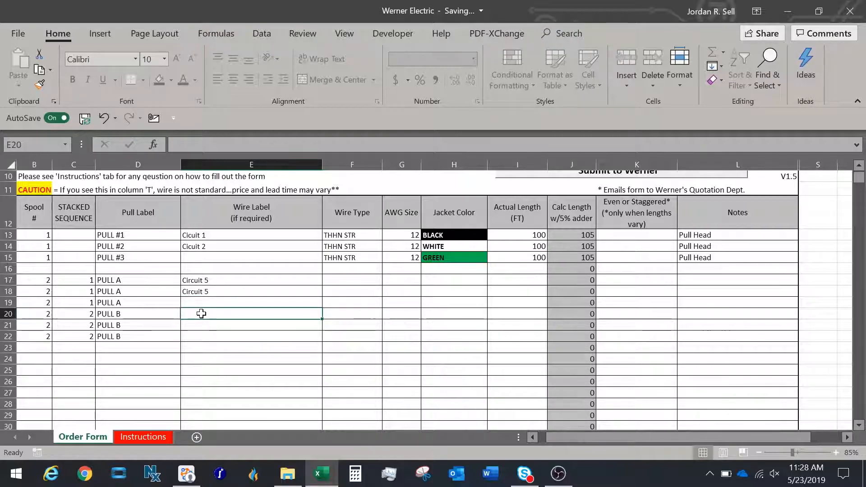
type("Circuit 7")
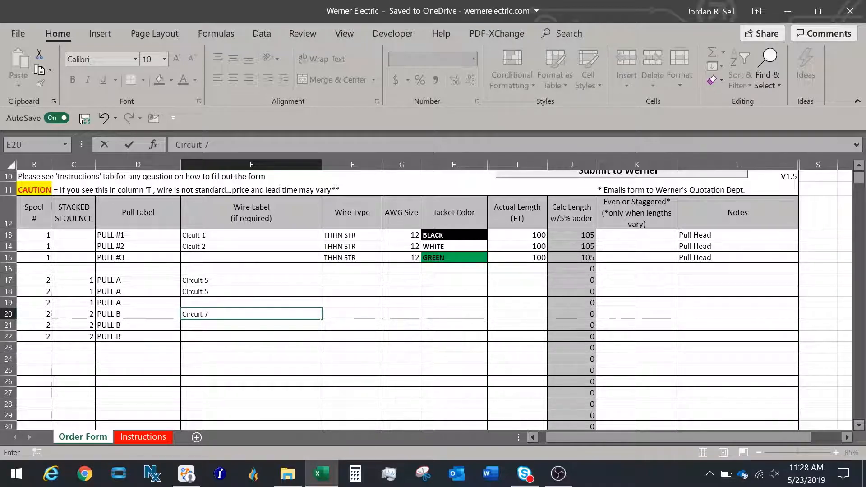
left_click(205, 324)
type("Ci")
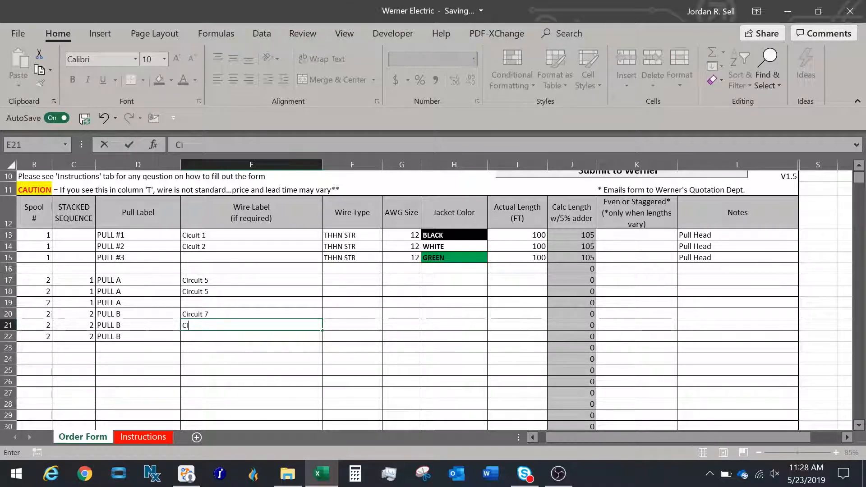
type("rcuit 7")
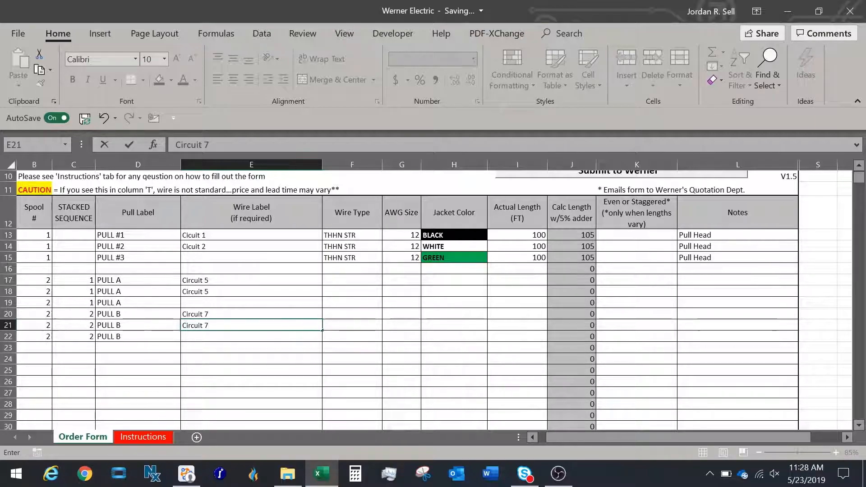
left_click(246, 338)
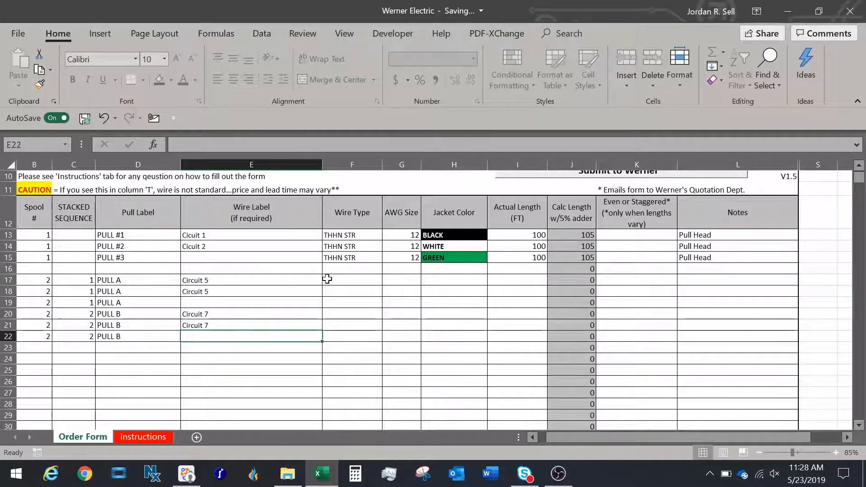
Choose XHHW STR as the Wire Type in row 17 and copy it down through row 22.
left_click(361, 280)
left_click(388, 281)
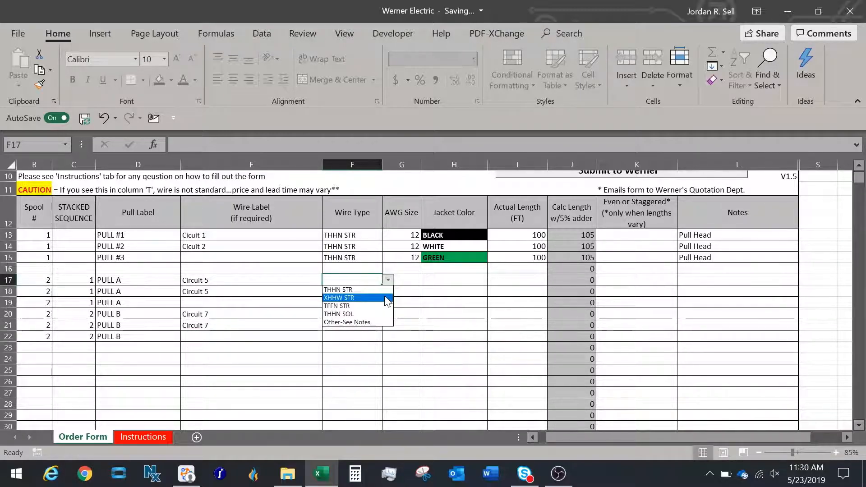
left_click(388, 298)
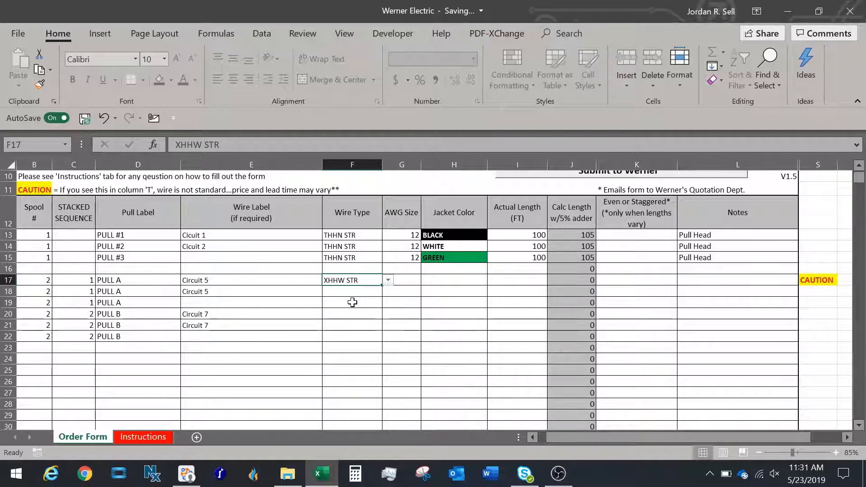
left_click_drag(383, 286, 374, 341)
Enter AWG Size 10 in row 17 and copy it down through row 22.
left_click(412, 280)
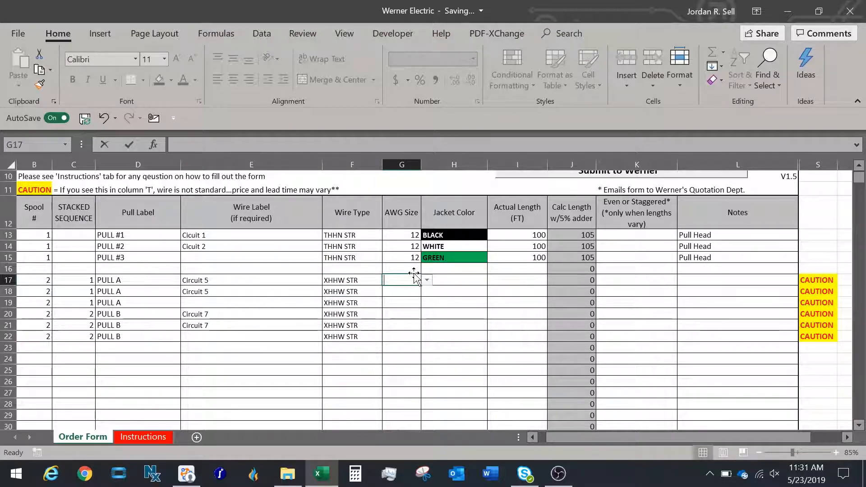
type("10")
key("Return")
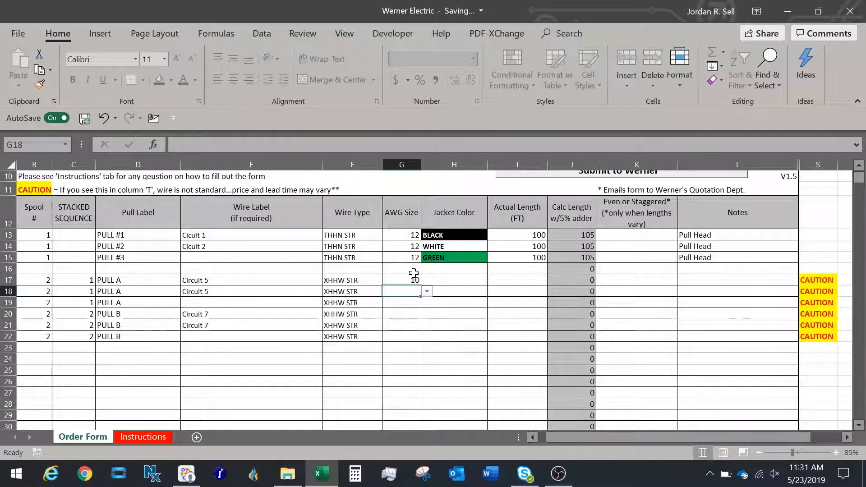
left_click(411, 280)
left_click_drag(422, 285, 415, 338)
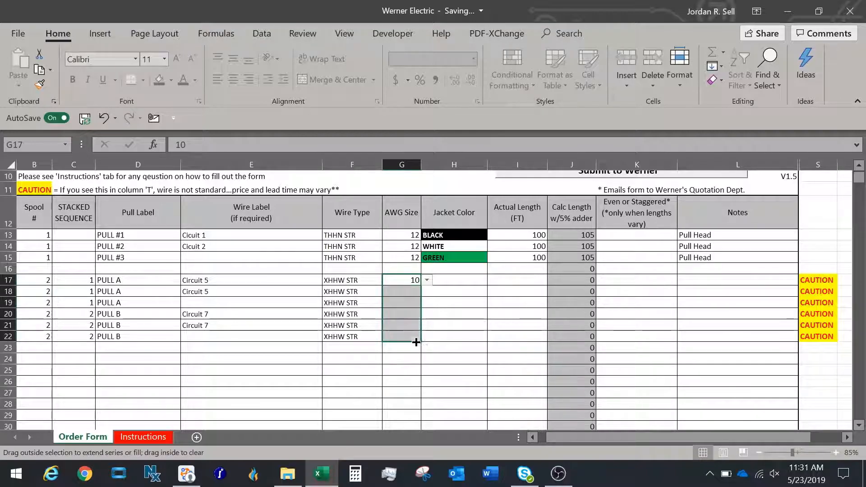
Choose the PULL A Jacket Colors: YELLOW in row 17, GRAY w/YELLOW in row 18 and GREEN in row 19.
left_click(450, 281)
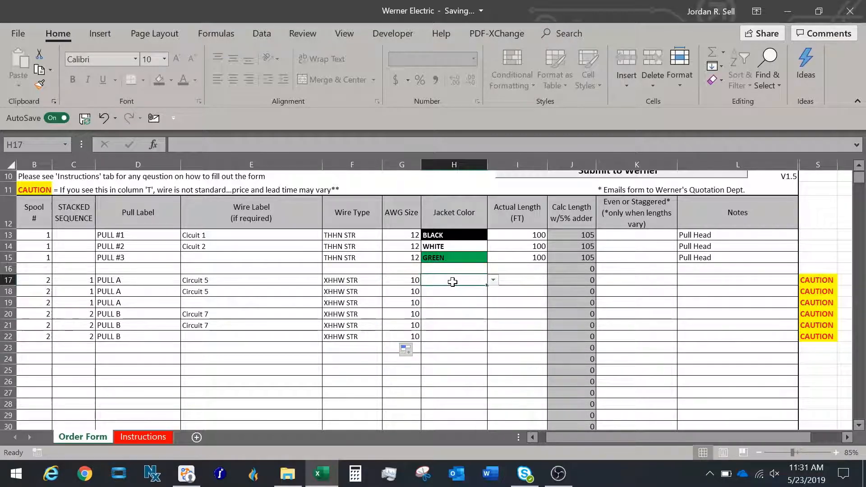
left_click(492, 281)
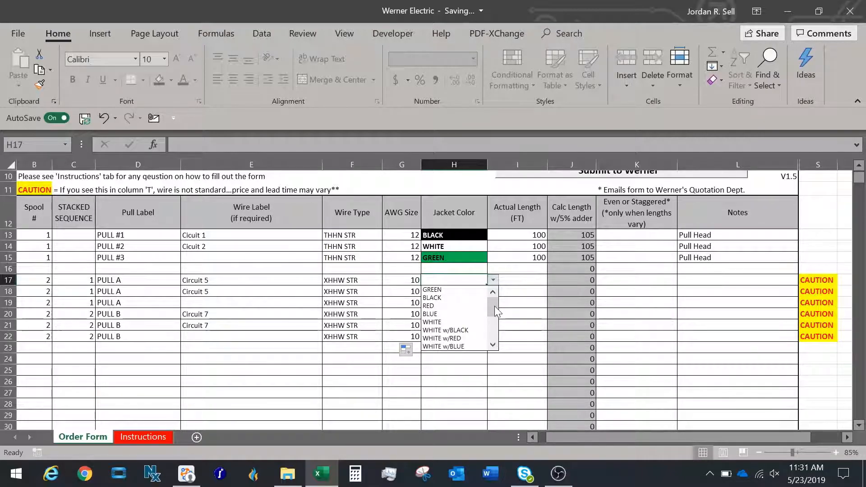
left_click_drag(494, 307, 496, 324)
left_click(469, 330)
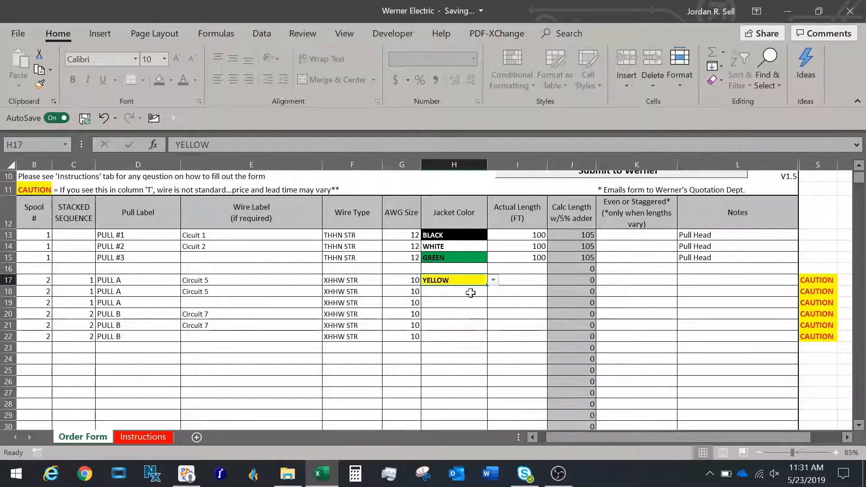
key("Return")
left_click(494, 291)
left_click_drag(493, 309, 493, 339)
left_click(469, 350)
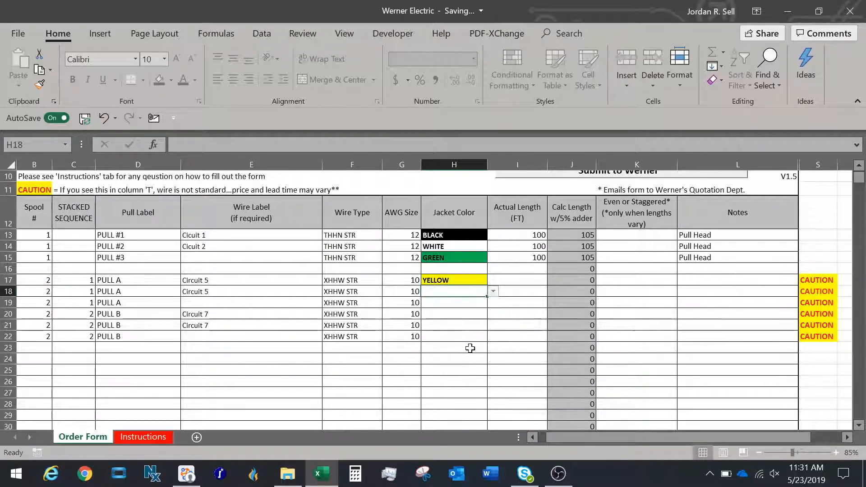
left_click(456, 306)
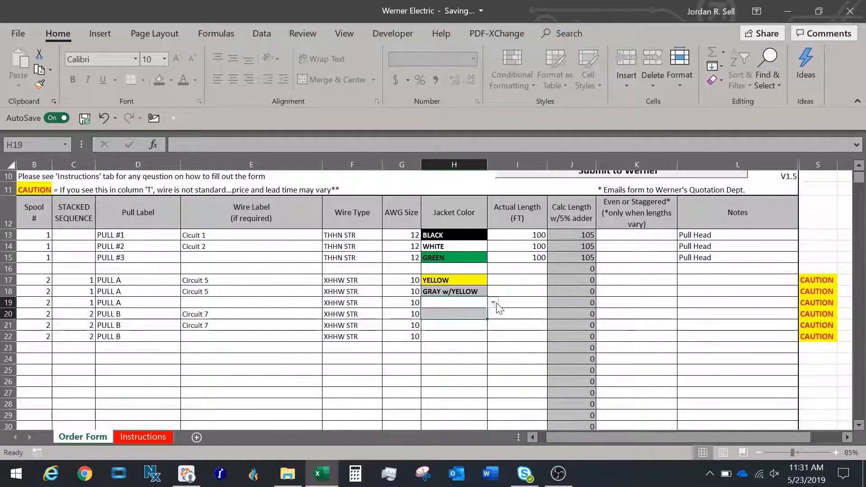
left_click(493, 302)
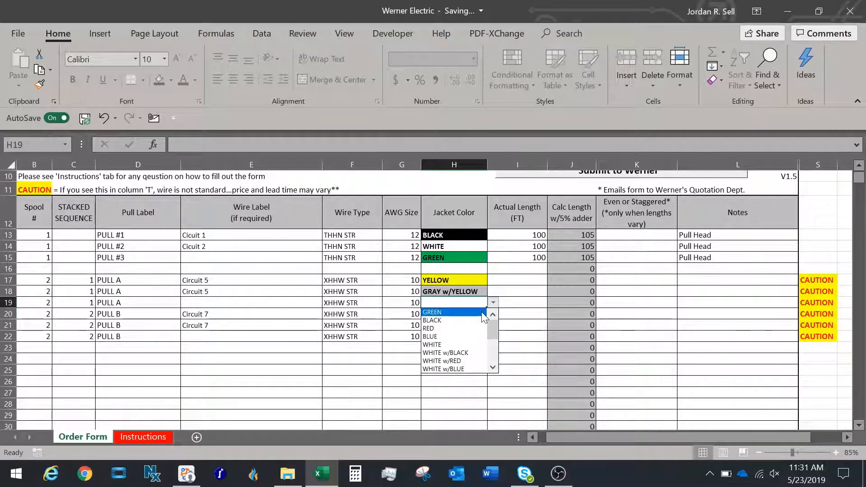
left_click(481, 312)
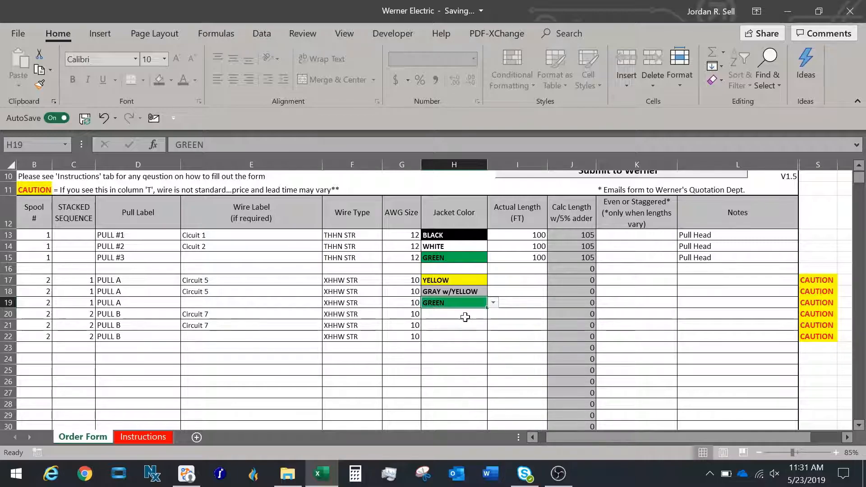
Choose the PULL B Jacket Colors: BROWN in row 20, GRAY w/BROWN in row 21 and GREEN in row 22.
left_click(438, 315)
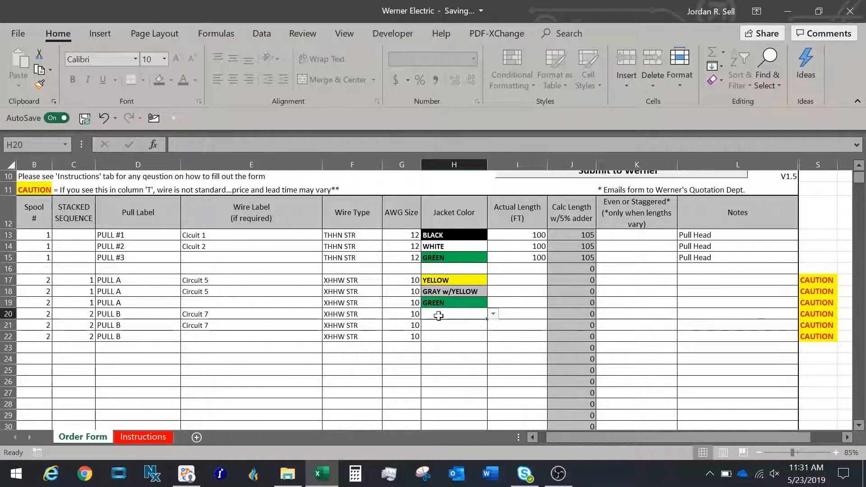
left_click(495, 315)
left_click_drag(493, 336, 494, 349)
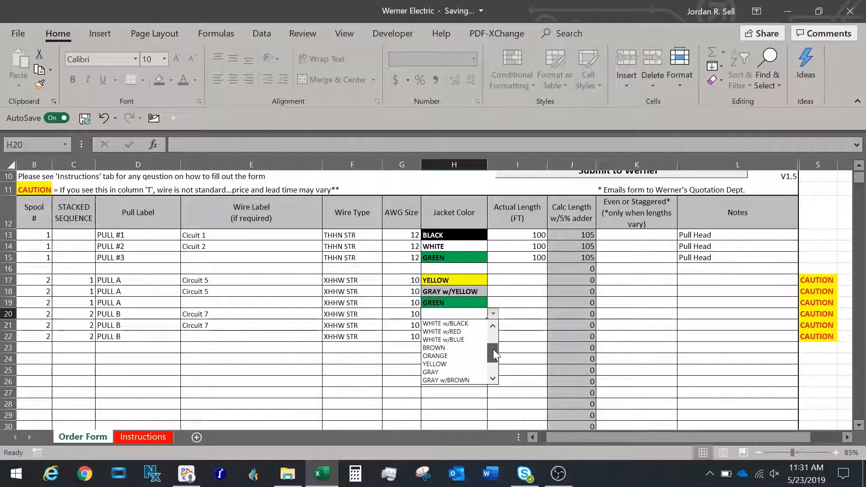
left_click(473, 348)
left_click(453, 325)
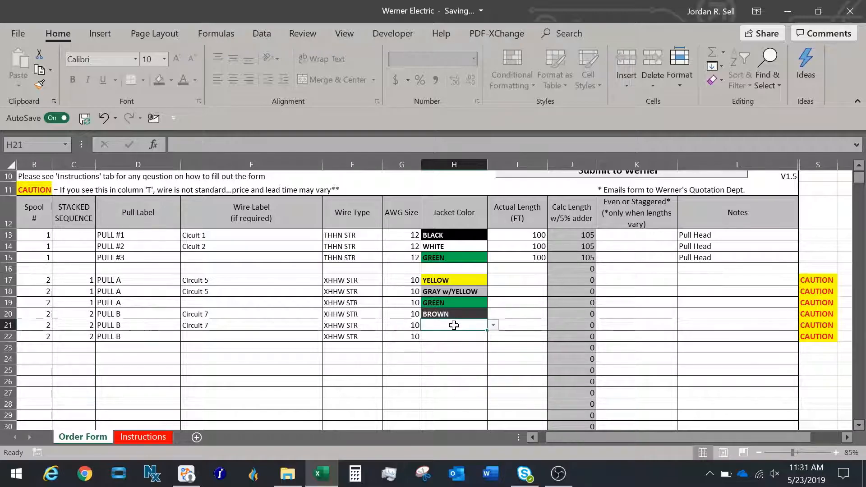
left_click(493, 325)
left_click_drag(492, 351, 489, 371)
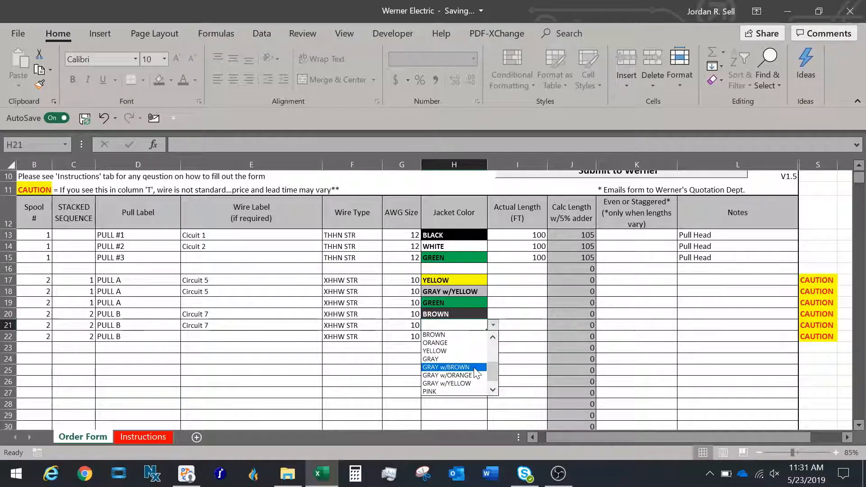
left_click(474, 368)
left_click(469, 336)
left_click(493, 336)
left_click(479, 345)
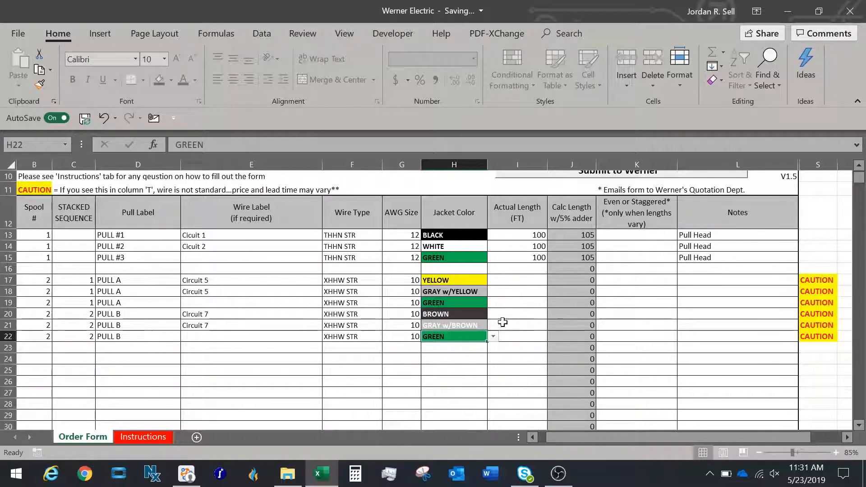
Enter an Actual Length of 125 ft for the PULL A wires in rows 17 through 19.
left_click(510, 280)
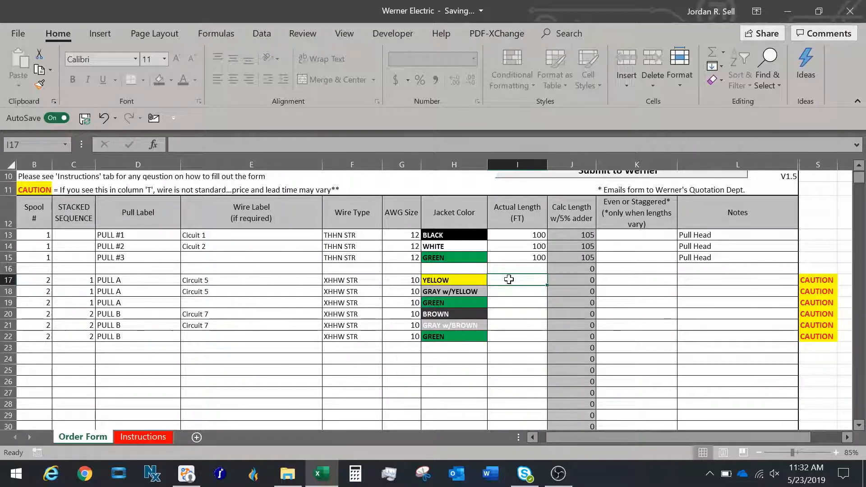
type("125")
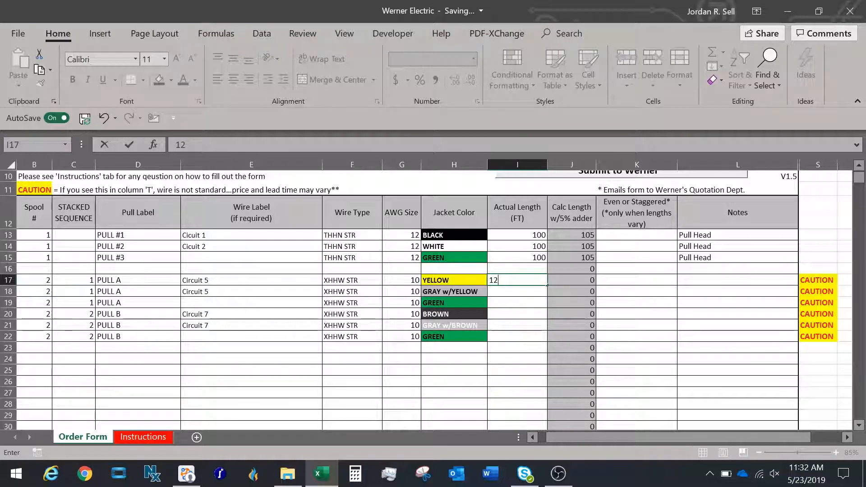
key("Return")
left_click(521, 277)
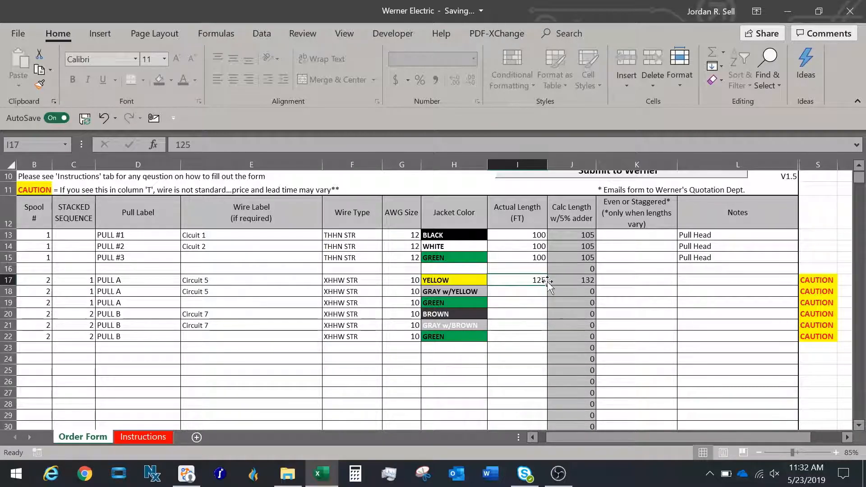
left_click_drag(546, 285, 546, 301)
Enter an Actual Length of 150 ft for the PULL B wires in rows 20 through 22.
left_click(535, 314)
type("150")
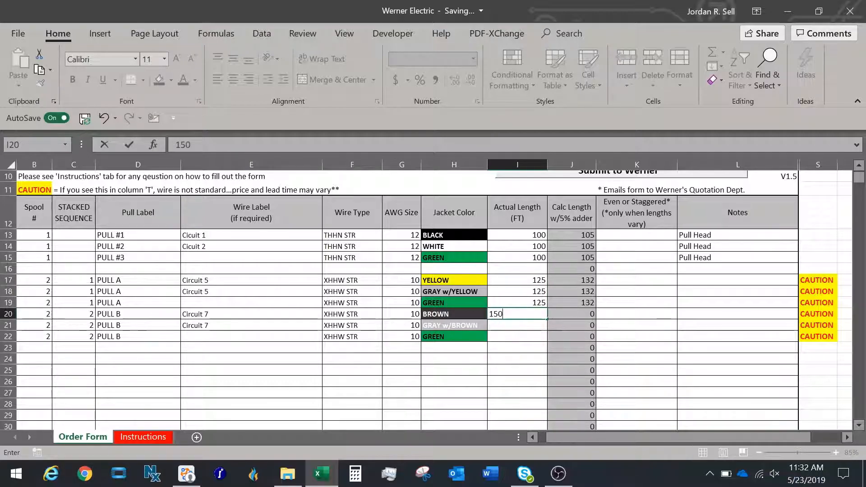
key("Return")
left_click(537, 314)
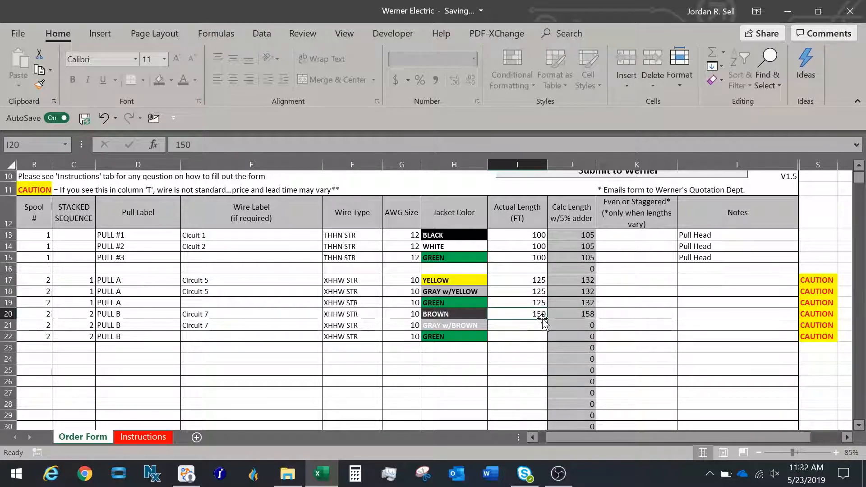
left_click_drag(547, 317, 547, 341)
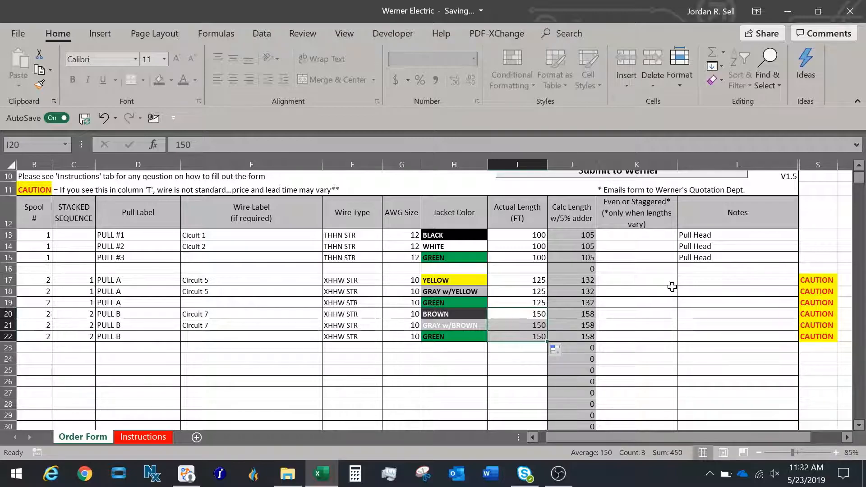
Enter the note "Pull Head" in row 17 and copy it down through row 22.
left_click(683, 280)
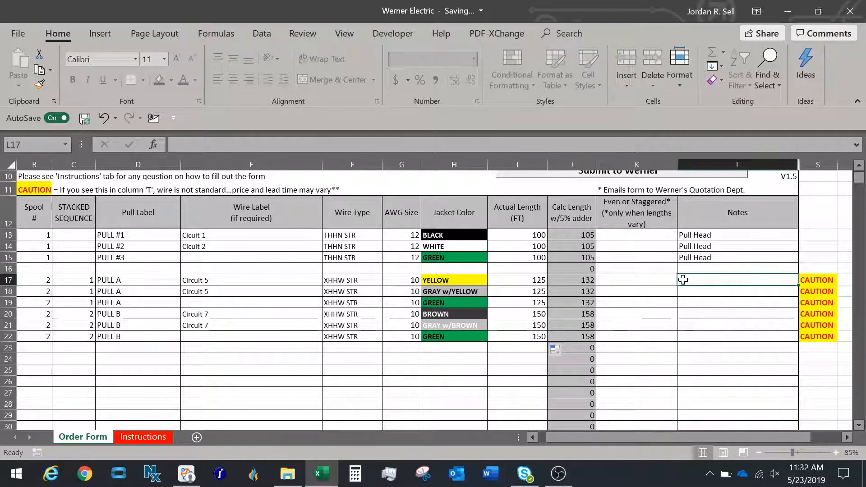
type("Pull Head")
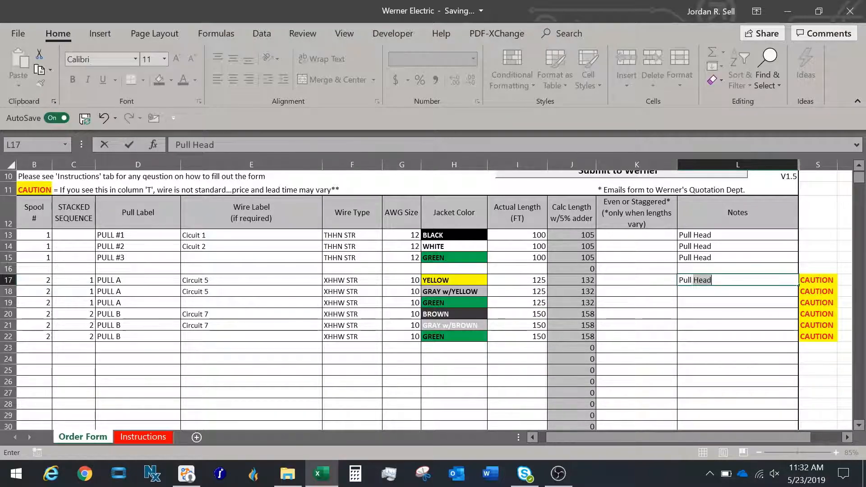
left_click(708, 303)
left_click(739, 281)
left_click_drag(798, 285, 787, 339)
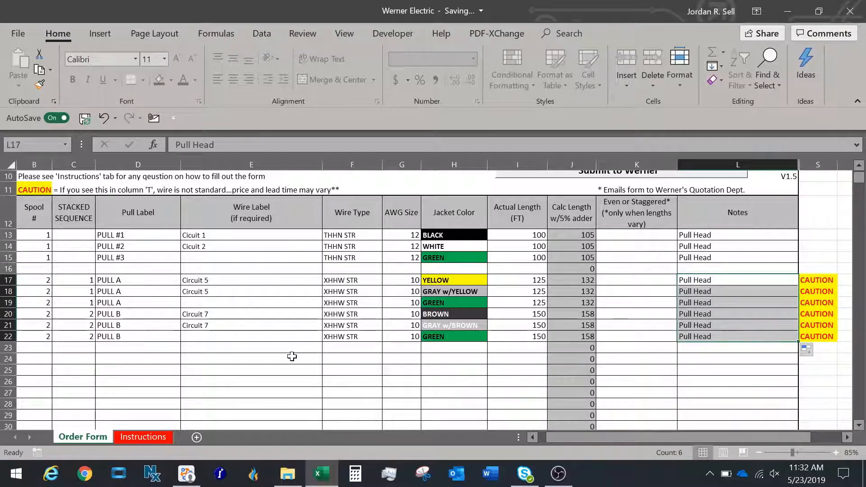
Start a third spool by entering Spool # 3 in rows 24 through 28.
scroll(157, 344, "down", 1)
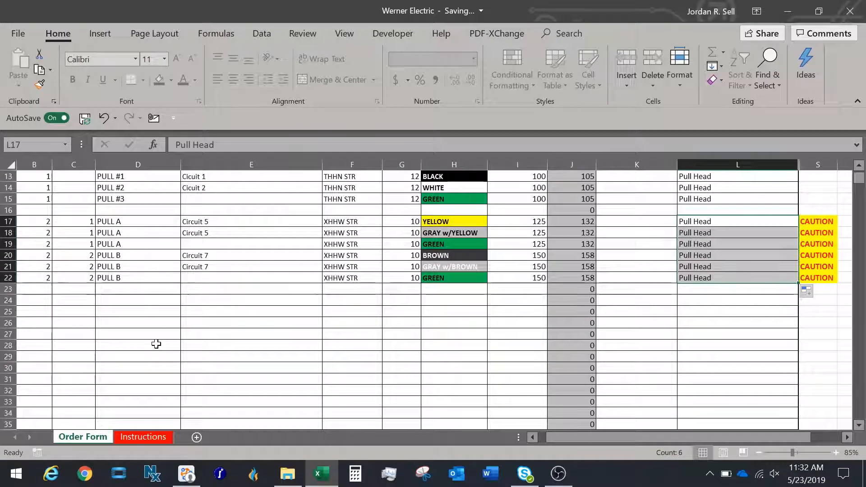
left_click(40, 300)
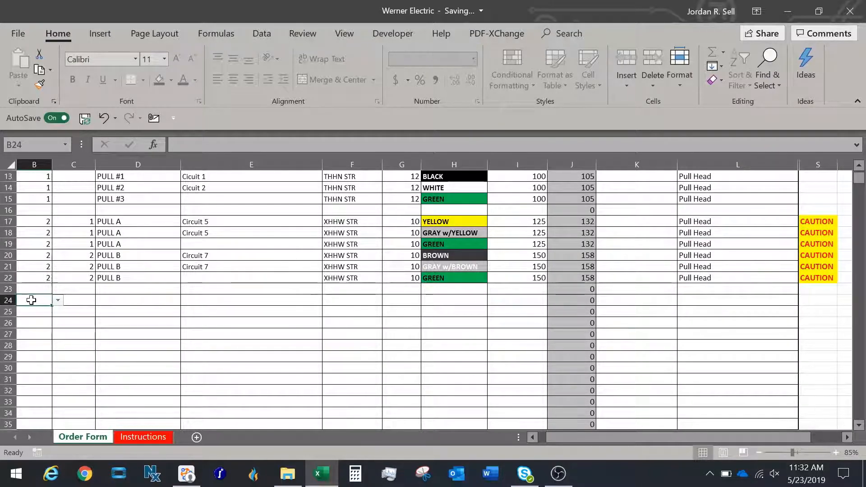
type("3")
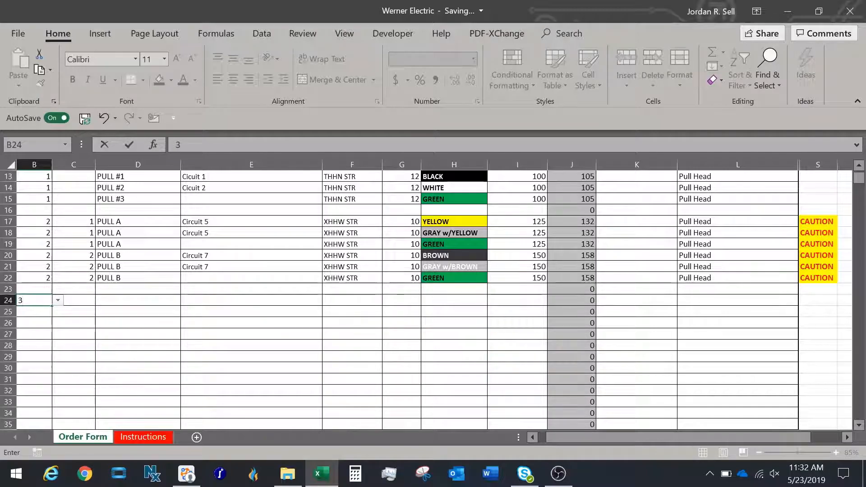
left_click(82, 335)
left_click(49, 303)
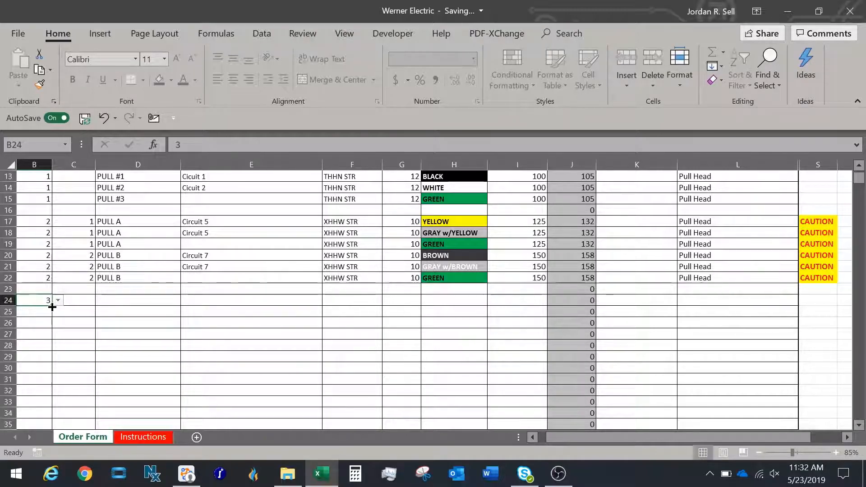
left_click_drag(51, 307, 43, 347)
Enter the Pull Label "Pull A-1.1" in row 24 and copy it to rows 25 through 28, leaving the Stacked Sequence blank.
left_click(84, 299)
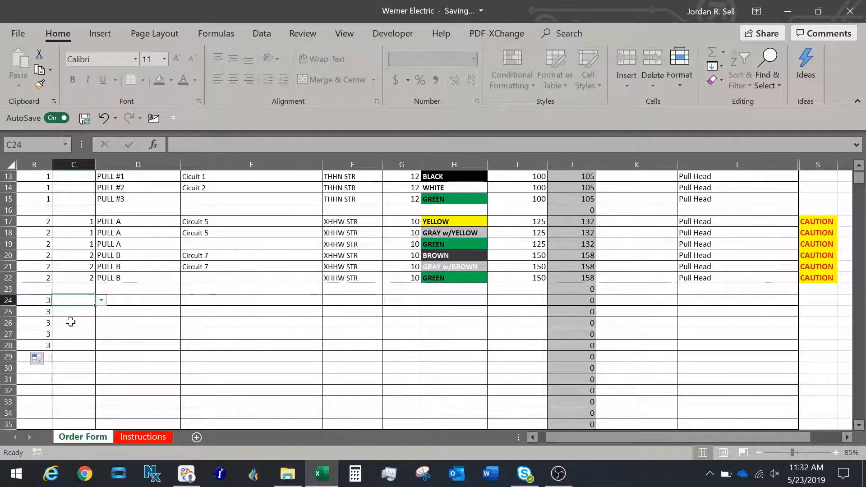
left_click(122, 300)
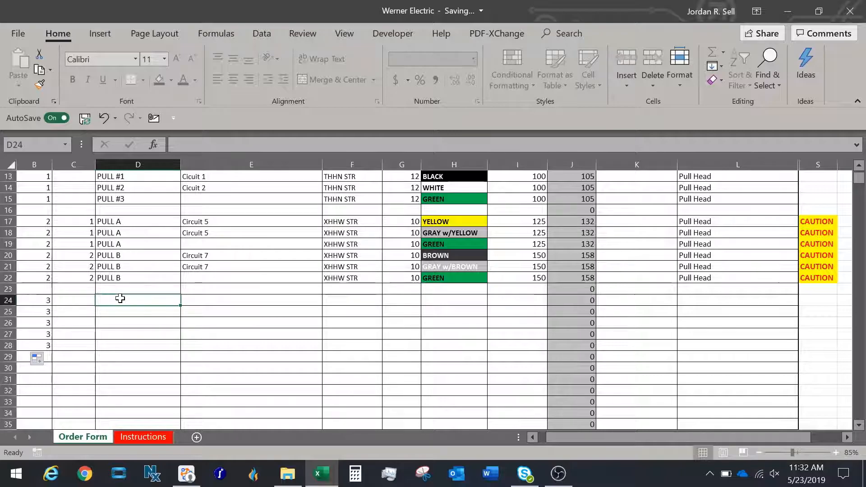
type("P")
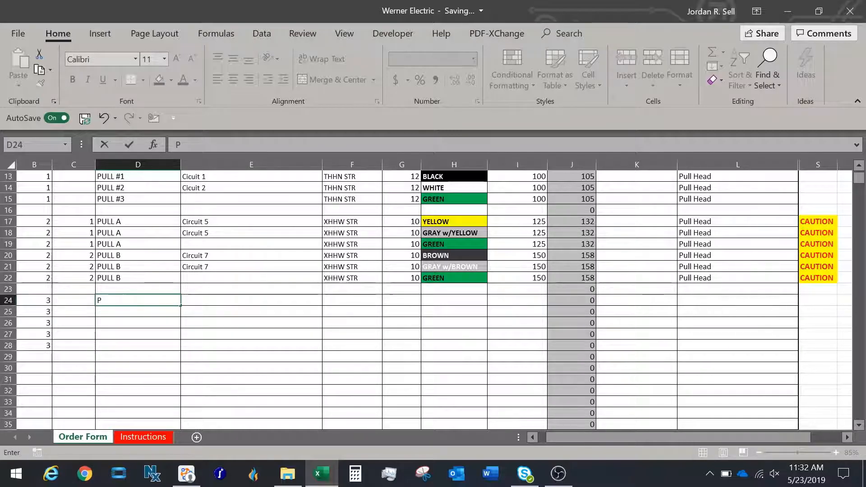
type("ull  A-1.1")
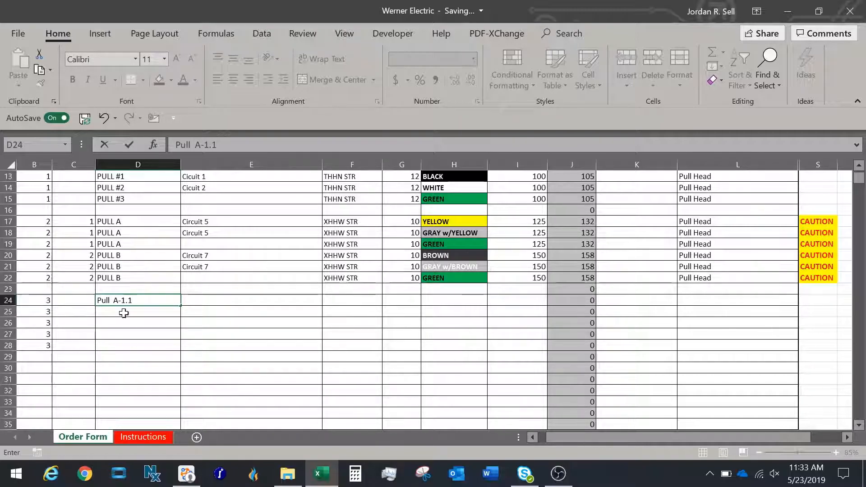
key("ctrl+Return")
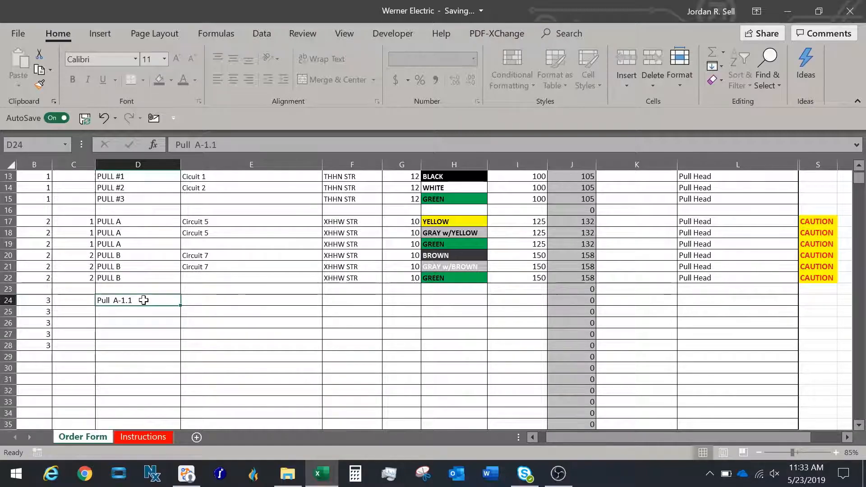
key("ctrl+c")
left_click_drag(148, 310, 142, 336)
key("ctrl+v")
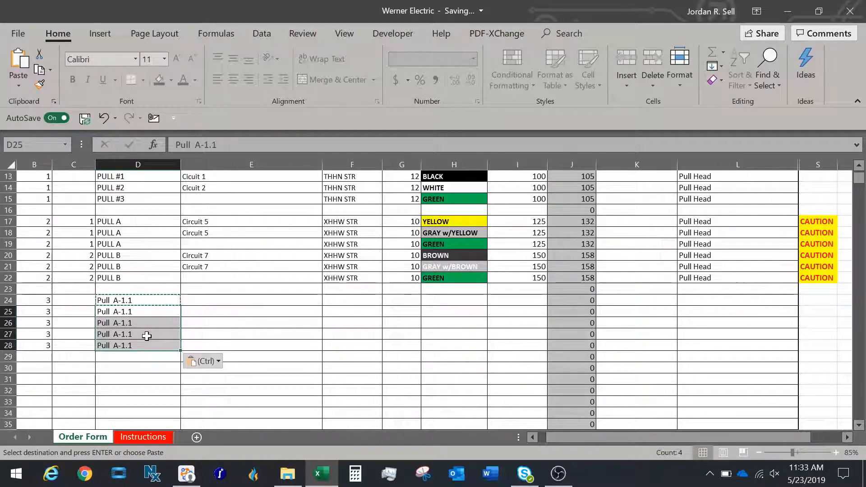
left_click(208, 303)
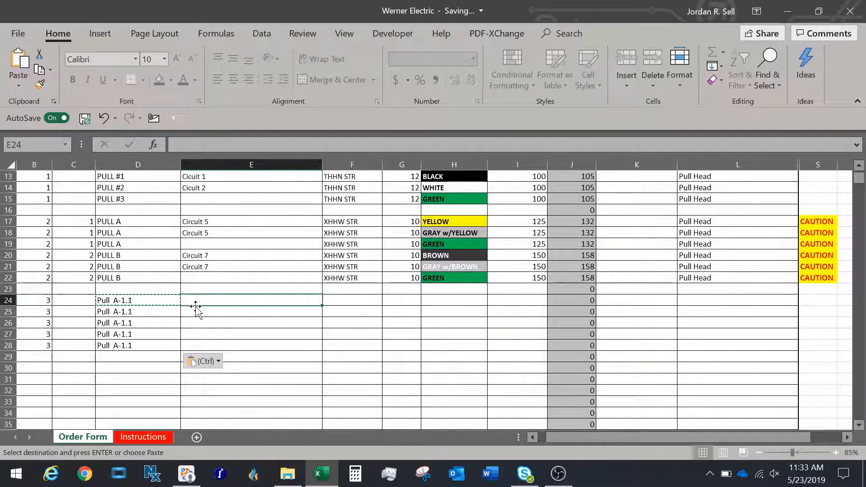
Enter the Wire Label "Circuit 1" in row 24 and copy it to row 25.
type("Circuit 1")
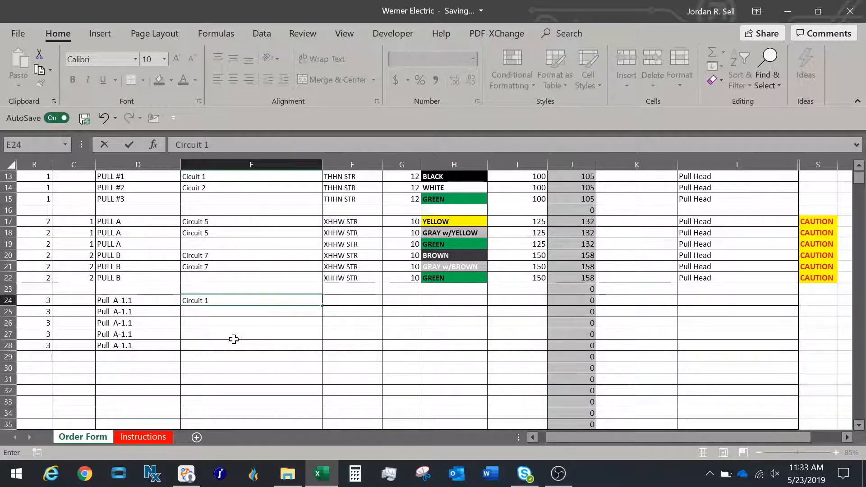
key("ctrl+Return")
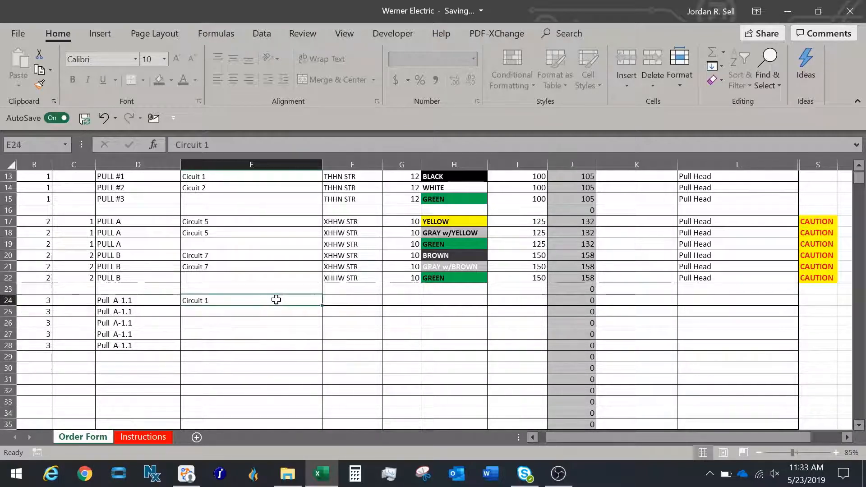
left_click_drag(320, 305, 321, 314)
left_click(232, 313)
key("F2")
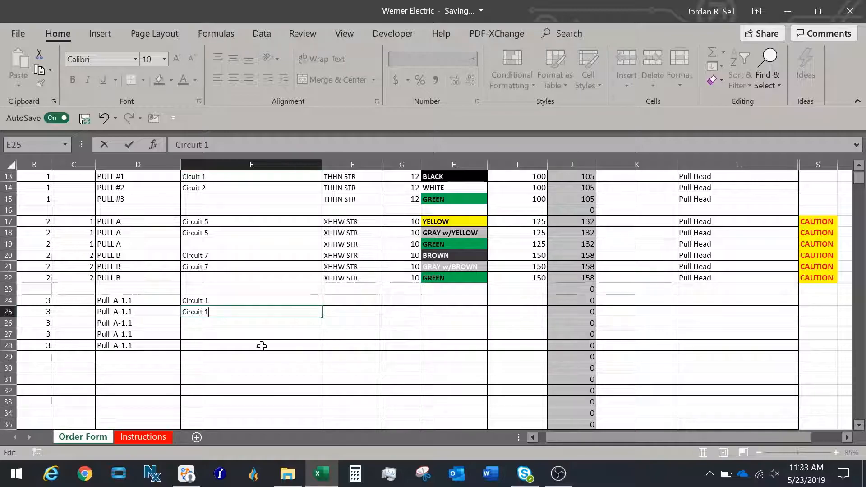
key("Return")
Enter the Wire Label "Circuit 3" in row 26 and copy it to row 27.
type("Circuit ")
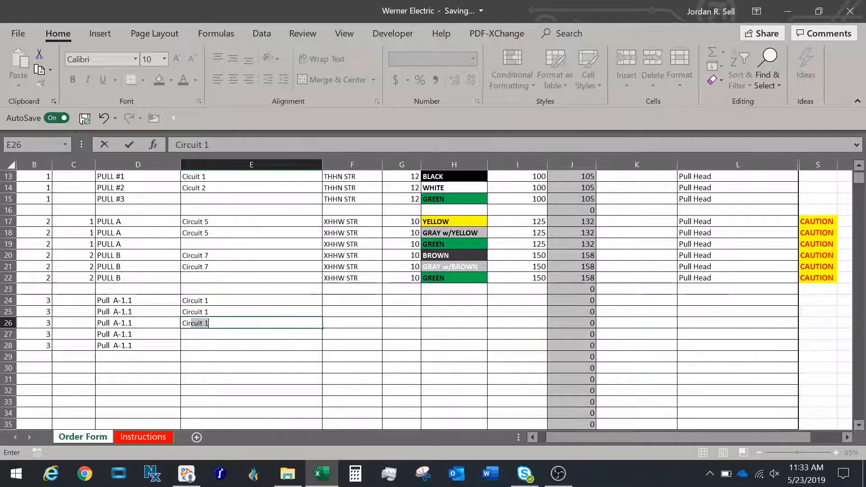
type("3")
key("Return")
left_click(260, 323)
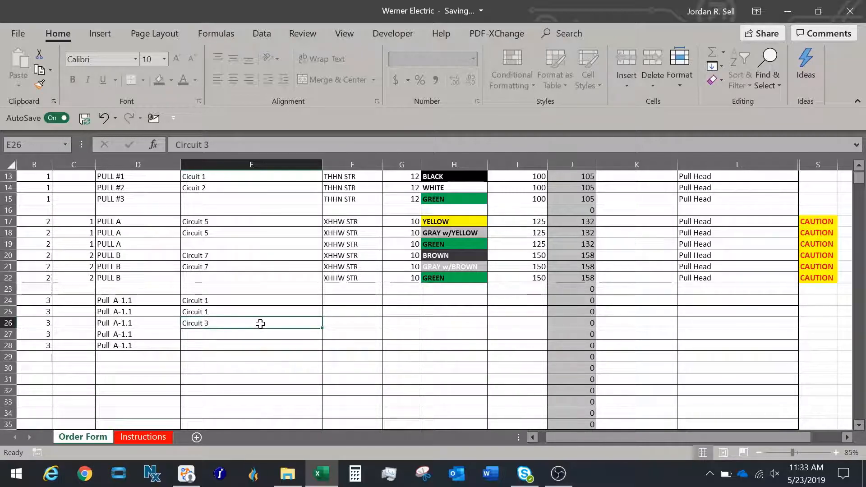
key("ctrl+c")
left_click(253, 330)
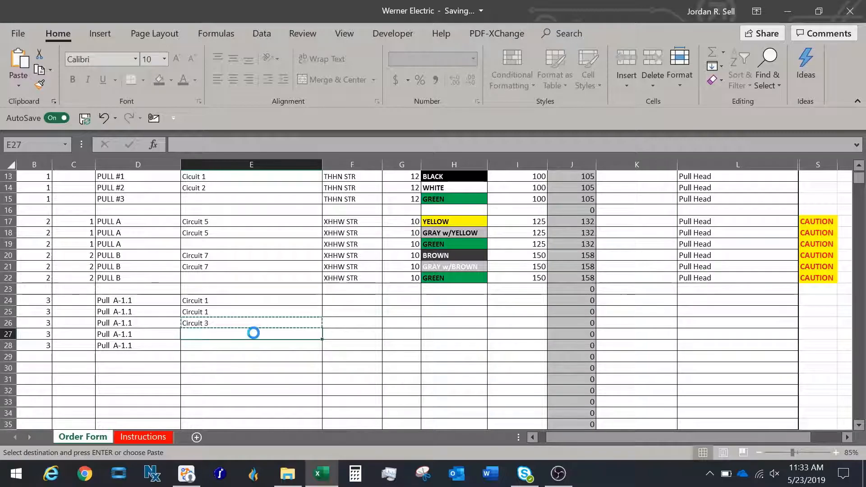
key("ctrl+v")
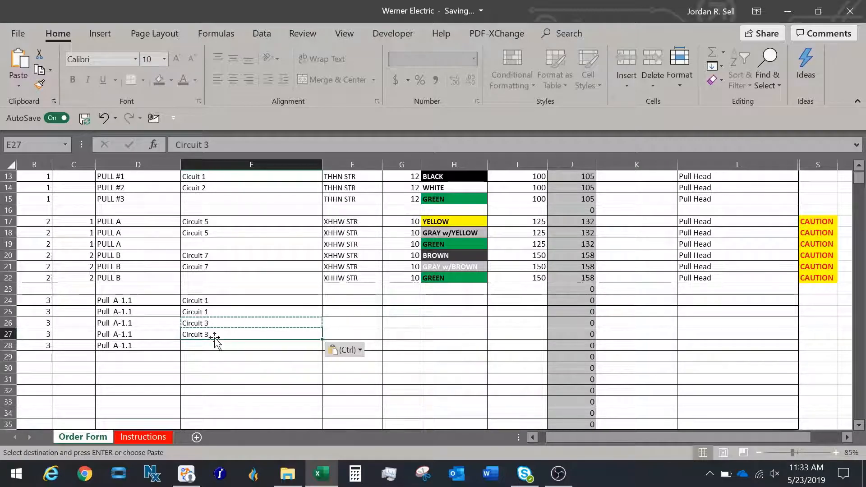
Set the Wire Type to THHN STR in row 24 and fill it down through row 28.
left_click(371, 300)
left_click(388, 301)
left_click(381, 310)
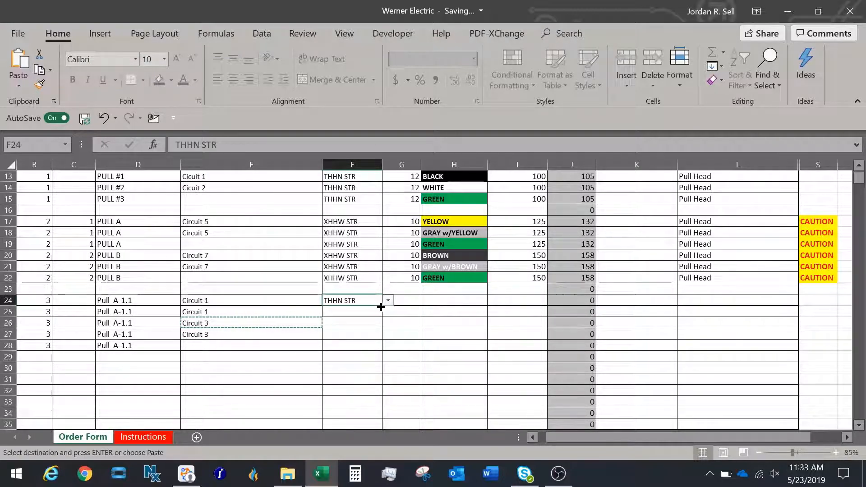
left_click_drag(381, 306, 378, 347)
Enter an AWG Size of 12 in row 24 and fill it down through row 28.
left_click(404, 301)
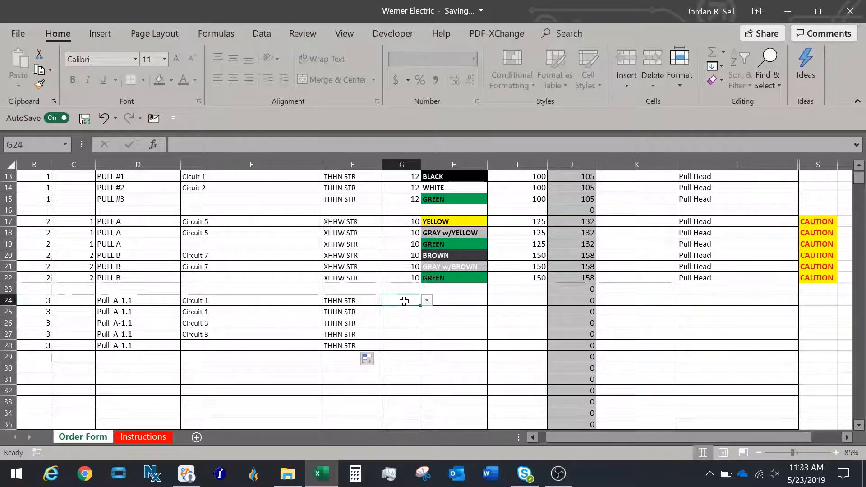
type("12")
key("Return")
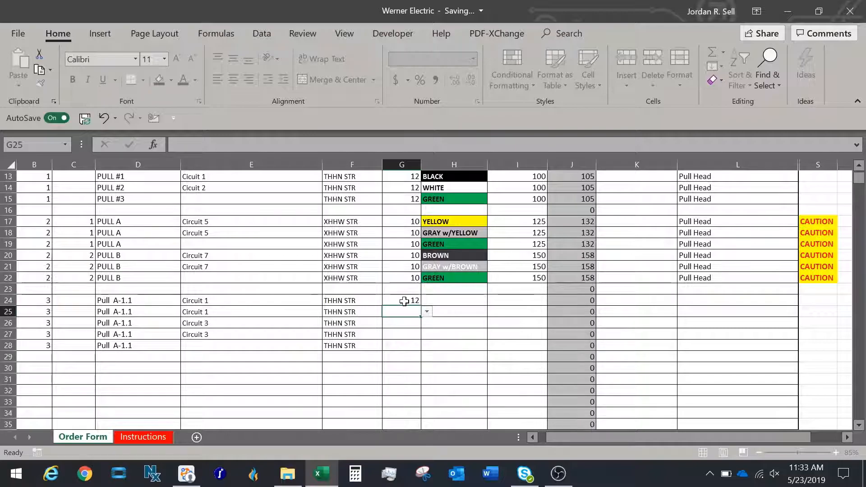
left_click(404, 301)
left_click_drag(420, 306, 417, 347)
Set the Jacket Colors for rows 24 through 28 to BLACK, WHITE, RED, WHITE and GREEN.
left_click(464, 300)
left_click(493, 300)
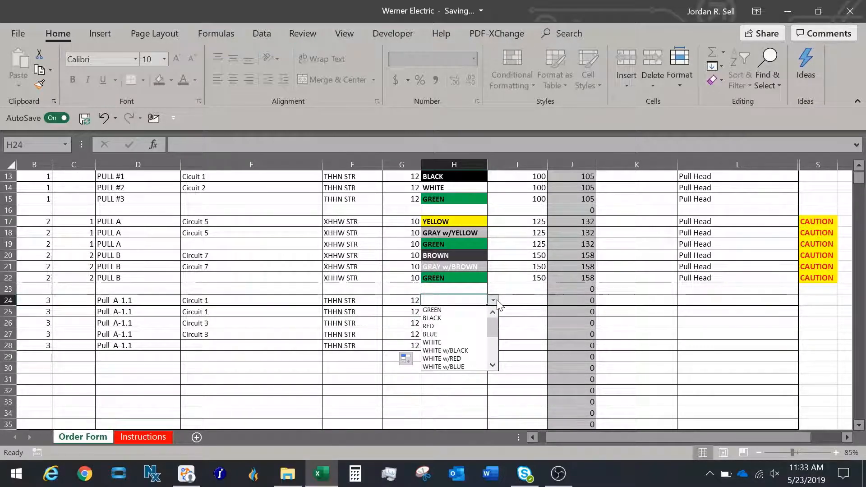
left_click(479, 317)
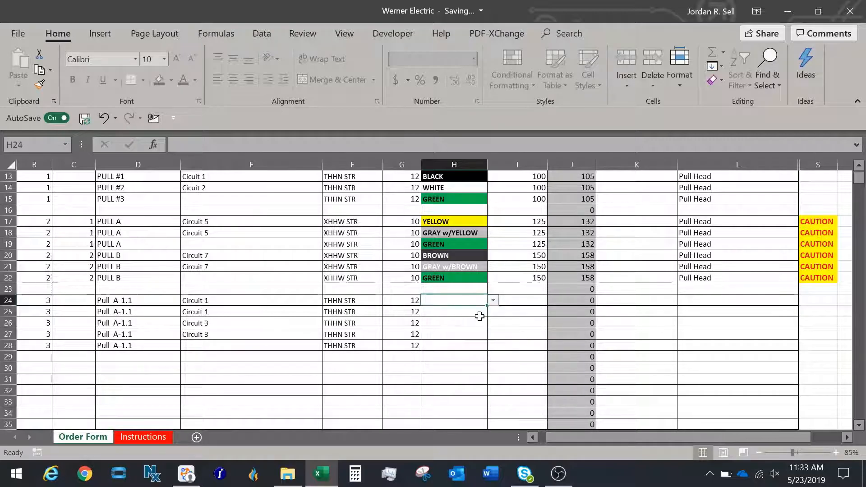
left_click(479, 314)
left_click(494, 311)
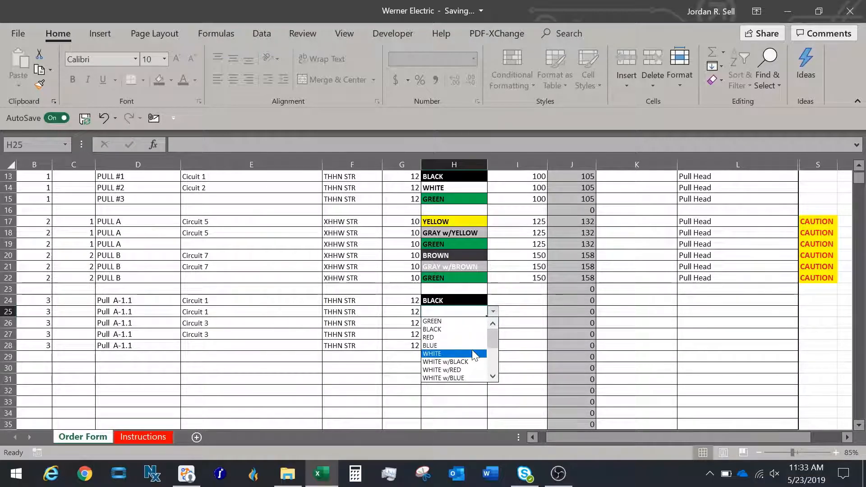
left_click(474, 354)
left_click(483, 322)
left_click(493, 323)
left_click(474, 349)
left_click(477, 334)
left_click(493, 334)
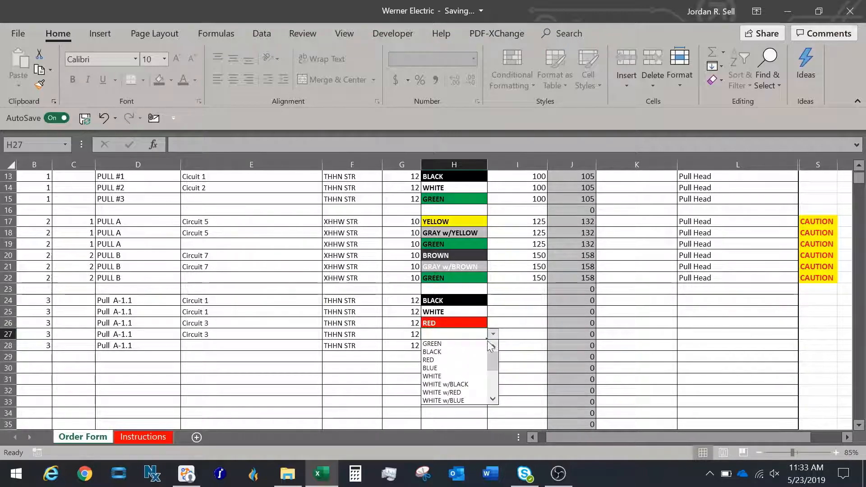
left_click(469, 376)
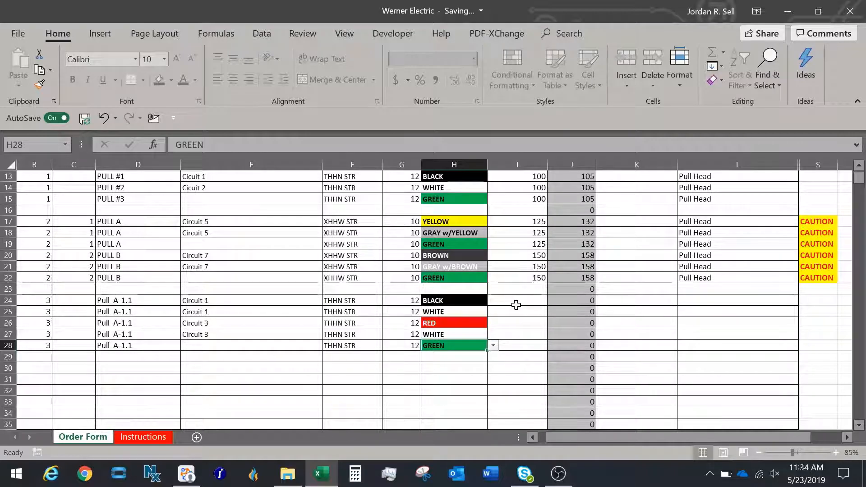
Enter an Actual Length of 100 ft for the Circuit 1 wires in rows 24 and 25.
left_click(517, 302)
type("1")
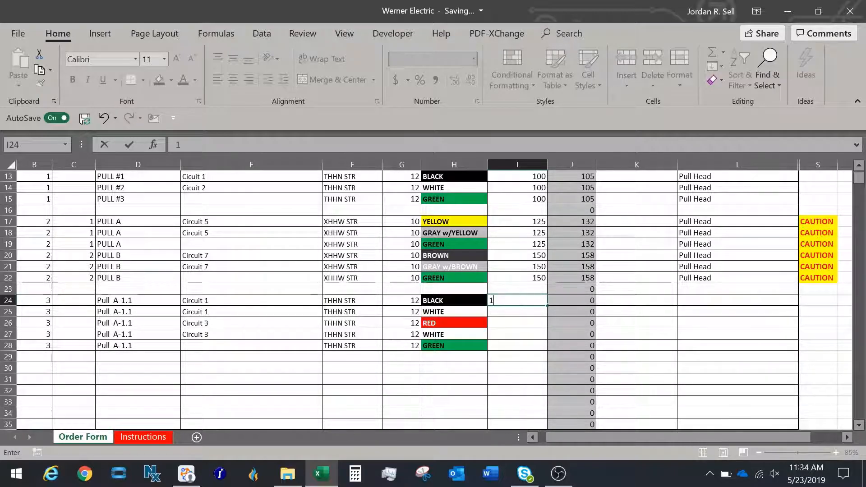
type("00")
key("Return")
left_click(526, 301)
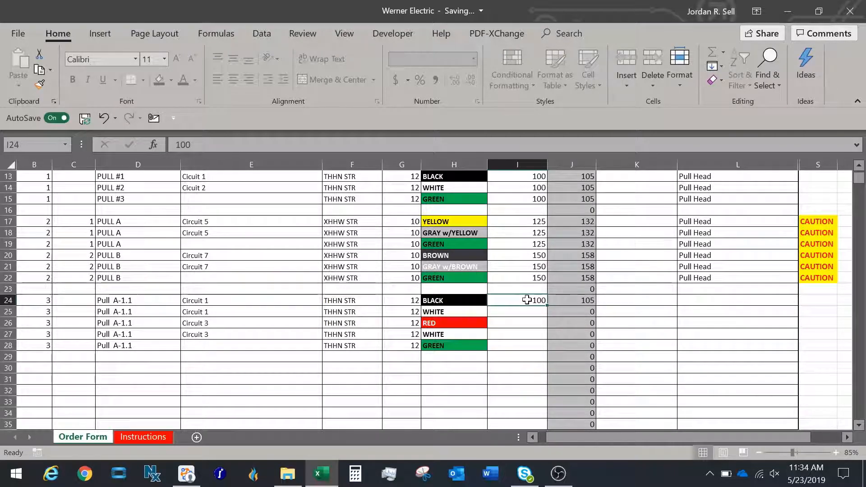
key("ctrl+c")
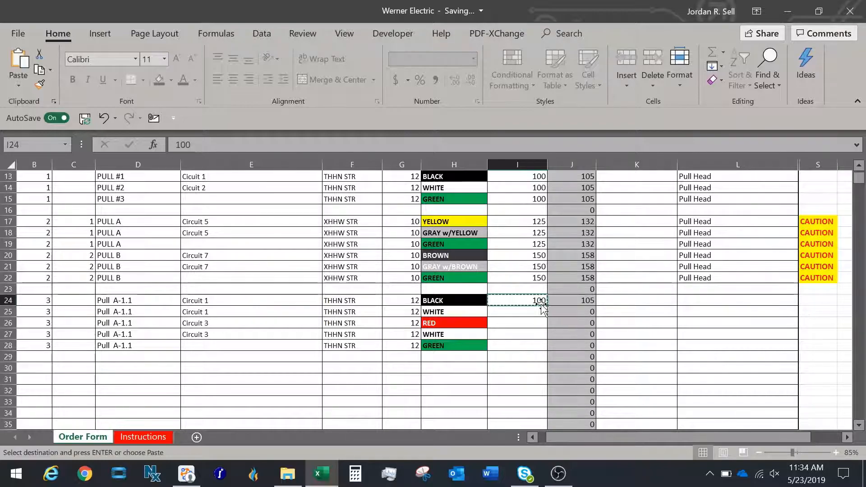
left_click(530, 314)
key("ctrl+v")
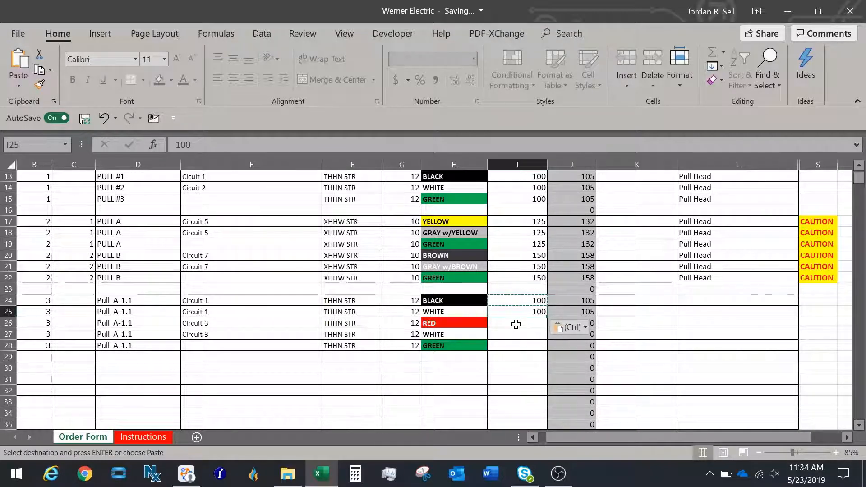
Enter an Actual Length of 125 ft in row 26 and copy it to rows 27 and 28.
left_click(516, 322)
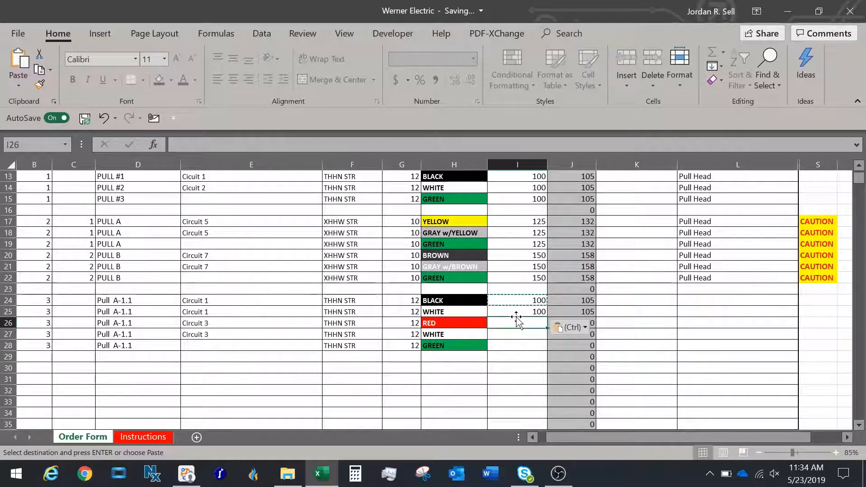
type("125")
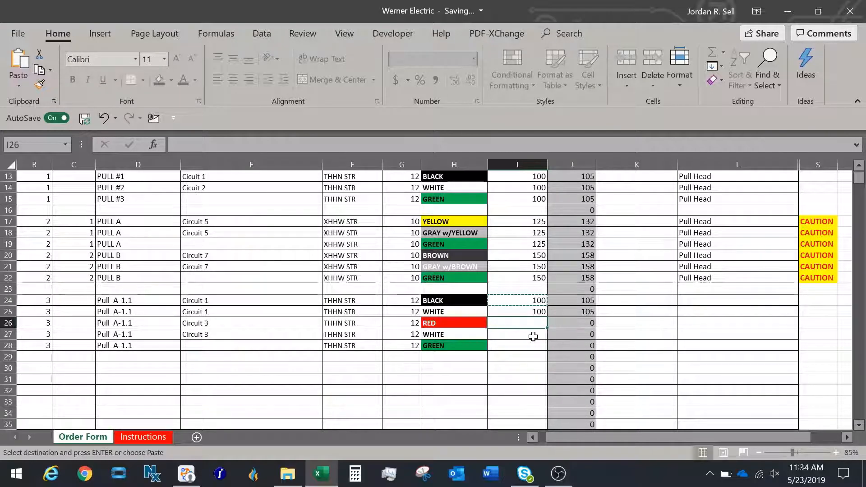
left_click(539, 368)
left_click(530, 323)
key("ctrl+c")
left_click_drag(534, 333, 533, 344)
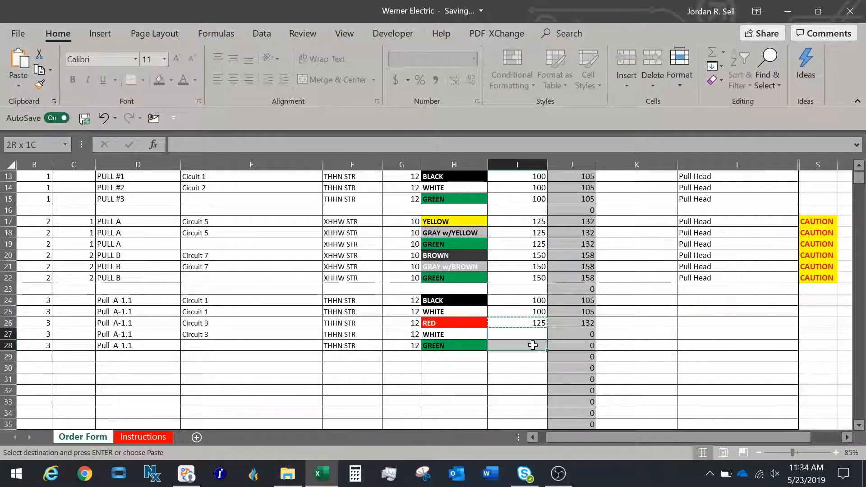
key("ctrl+v")
left_click(523, 368)
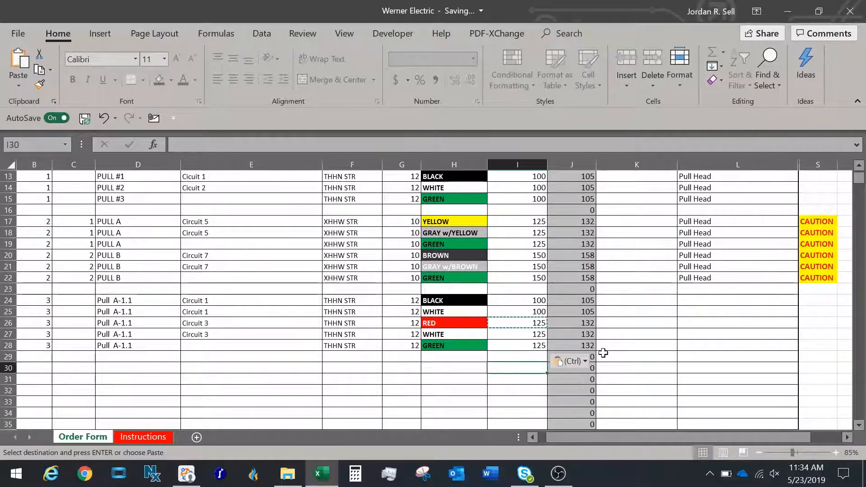
Choose Staggered as the start type in row 24 and fill it down through row 28.
scroll(628, 347, "up", 4)
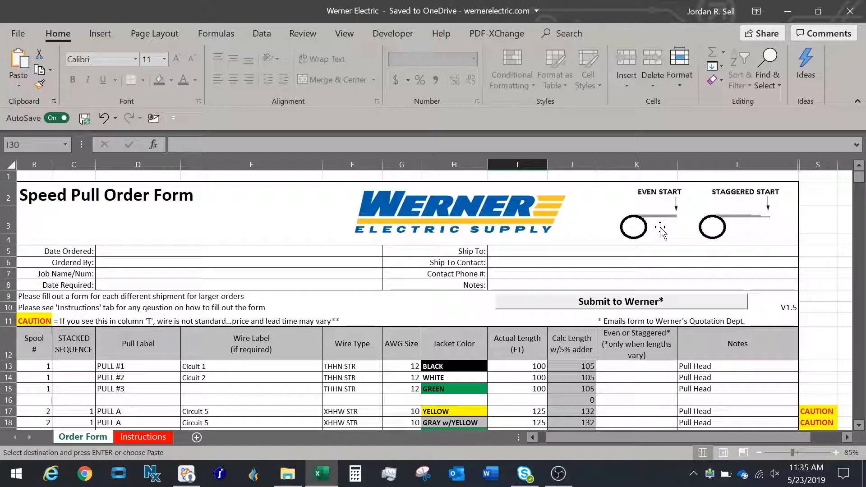
scroll(660, 230, "down", 5)
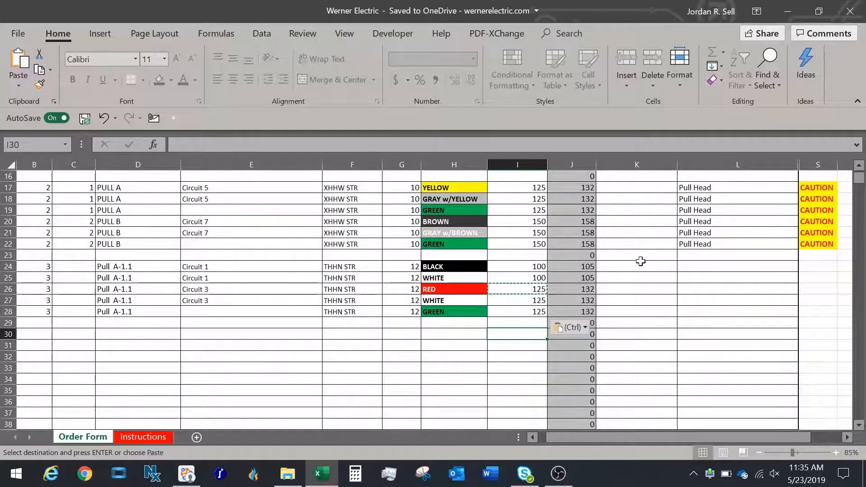
left_click(641, 267)
left_click(682, 266)
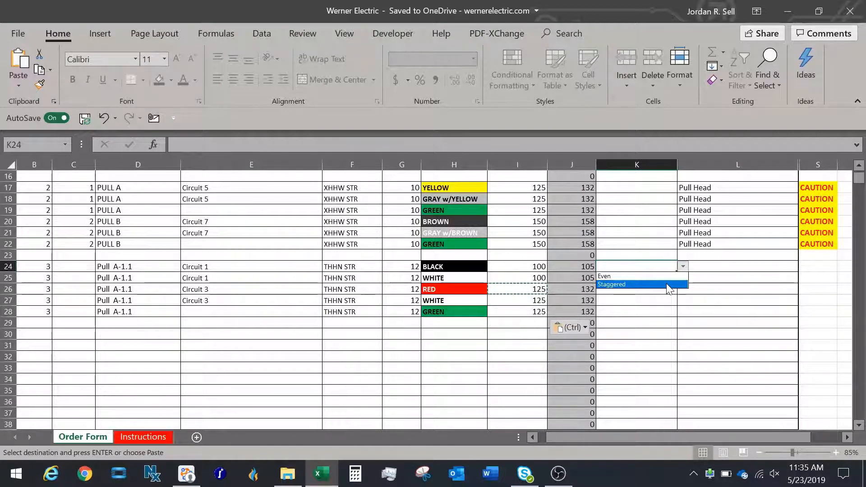
left_click(675, 284)
left_click_drag(676, 271, 672, 317)
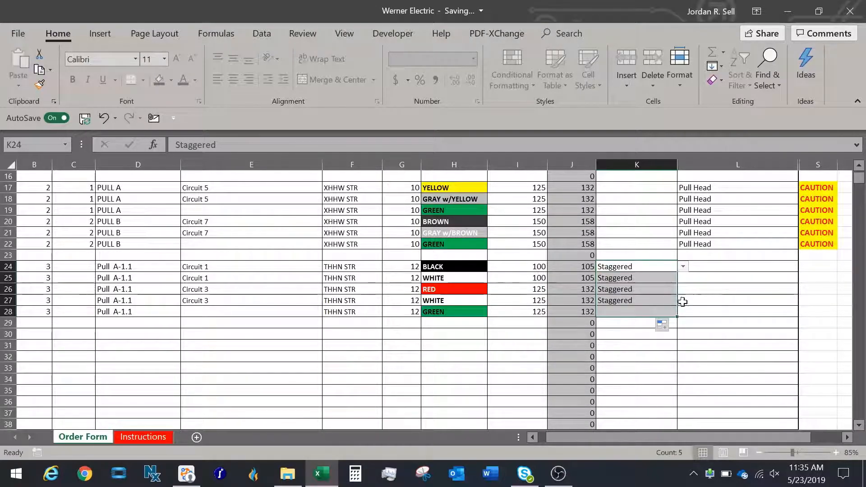
Enter the note "Pull Head" in row 24 and fill it down through row 28.
left_click(713, 267)
double_click(712, 267)
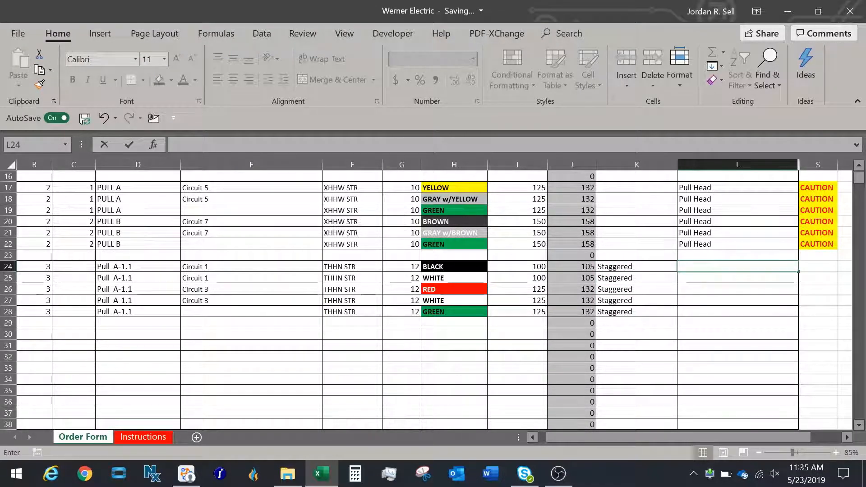
type("Pull He")
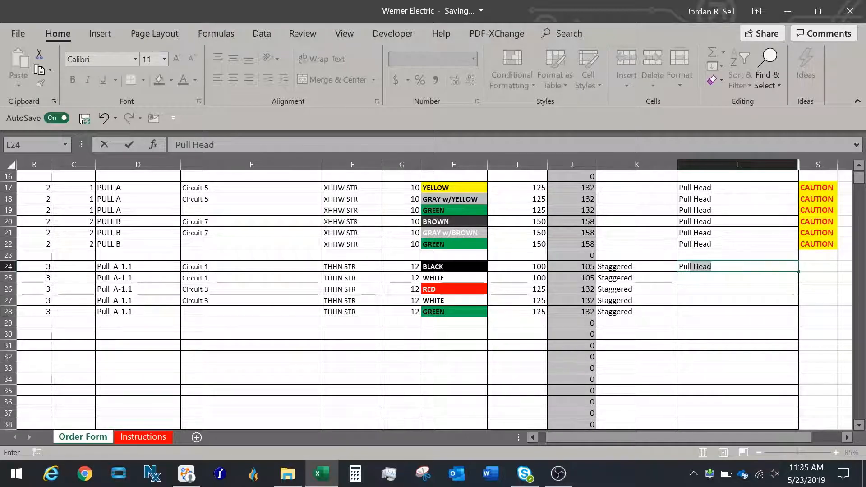
type("ad")
key("Return")
left_click(770, 265)
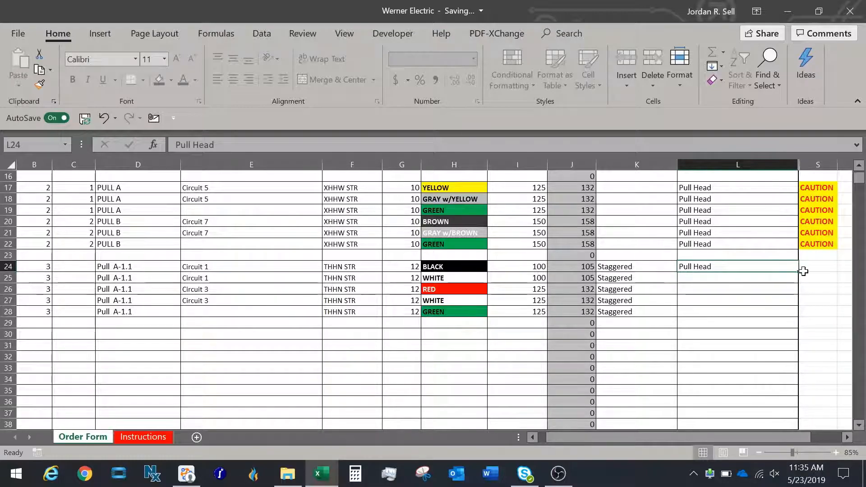
left_click_drag(798, 271, 790, 318)
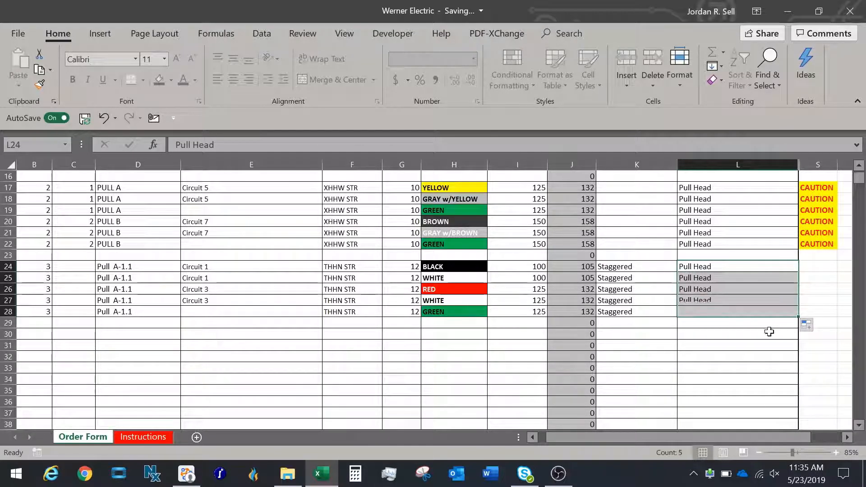
left_click(354, 332)
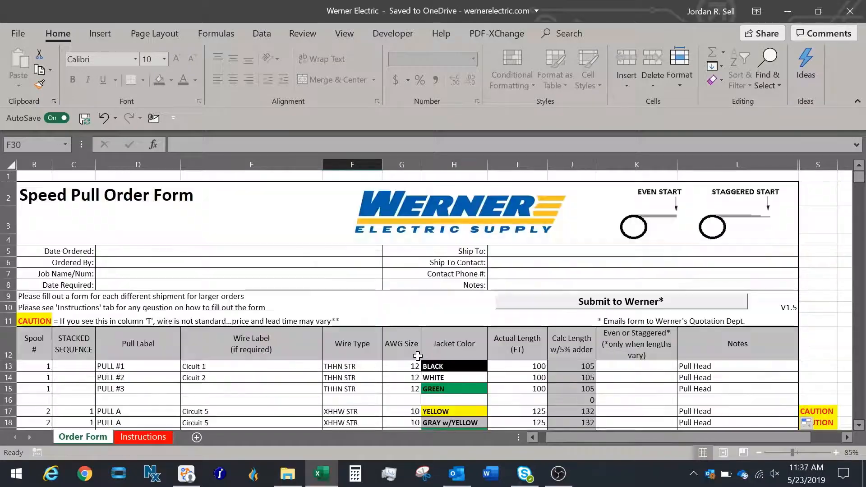
Submit the order form to Werner to generate the quote e-mail draft, and switch back to the Excel workbook.
scroll(393, 333, "down", 2)
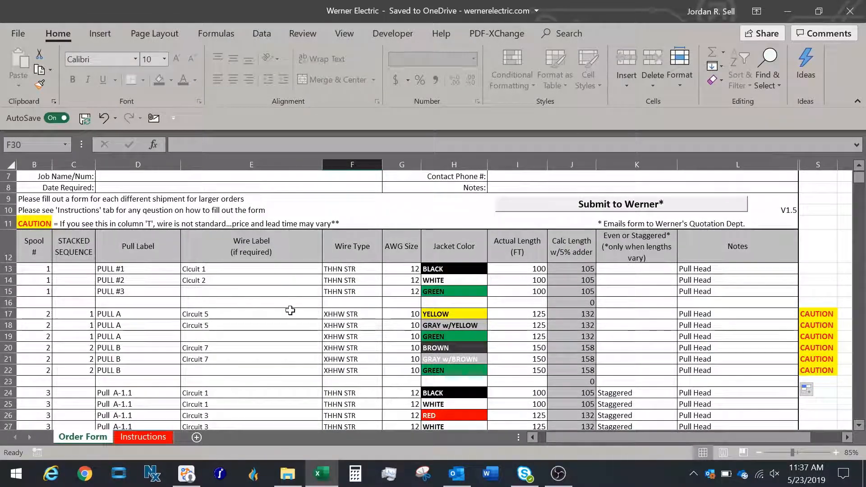
scroll(523, 378, "up", 1)
scroll(523, 378, "up", 2)
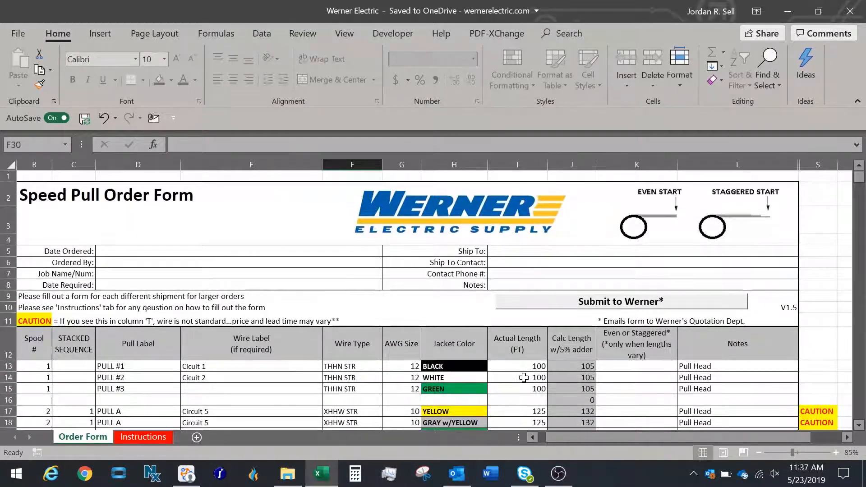
left_click(593, 308)
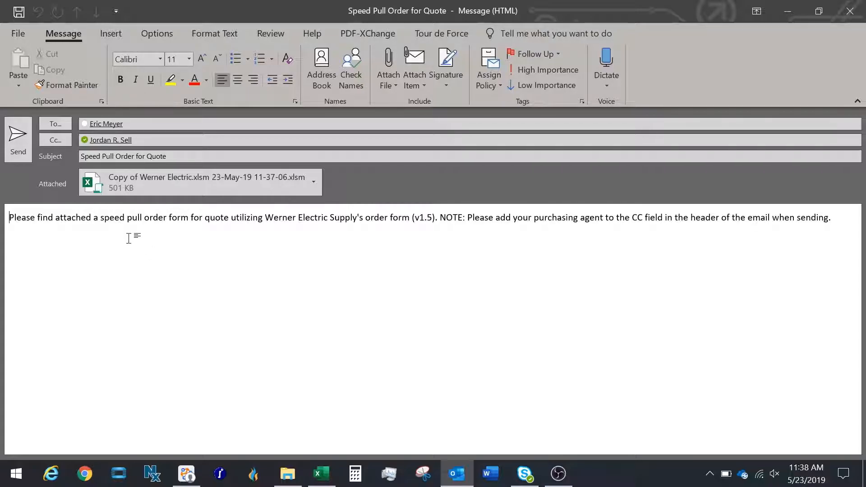
key("alt+Tab")
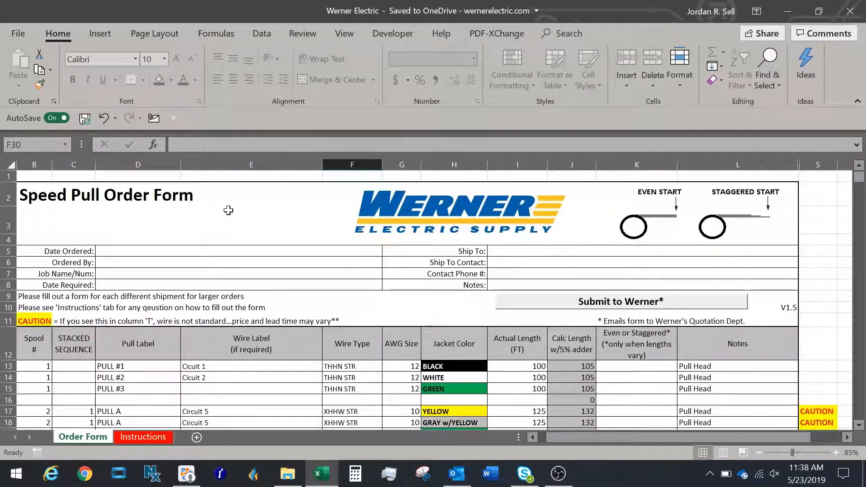